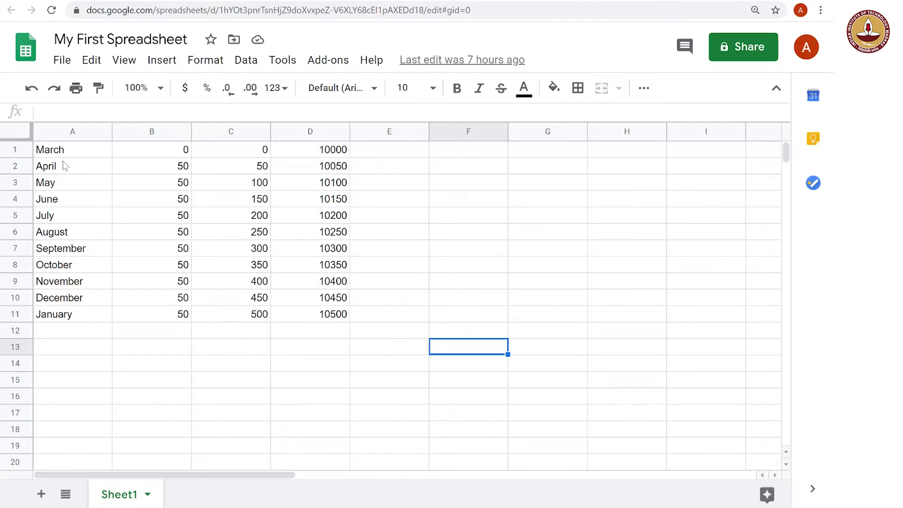
Step: Inspect the table by selecting the month, interest, total and owed columns and the March cell
{"action": "left_click", "coordinate": [62, 137]}
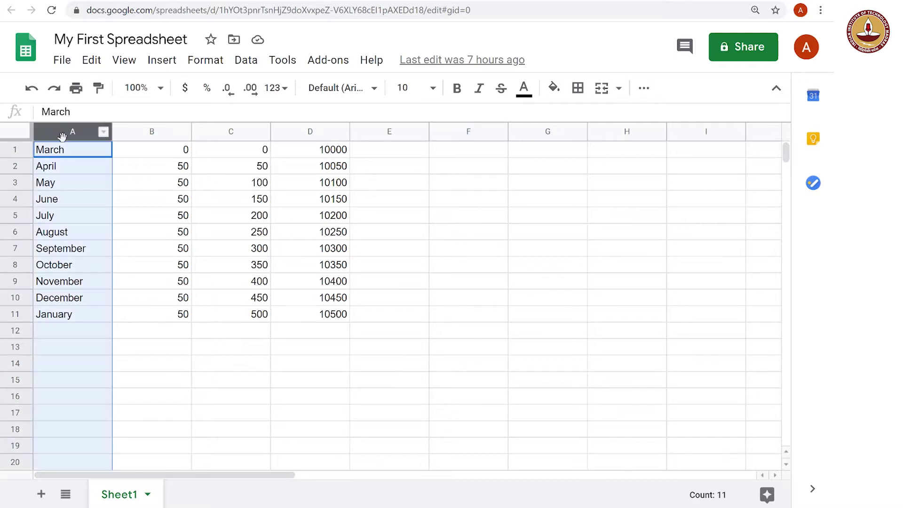
{"action": "left_click", "coordinate": [156, 133]}
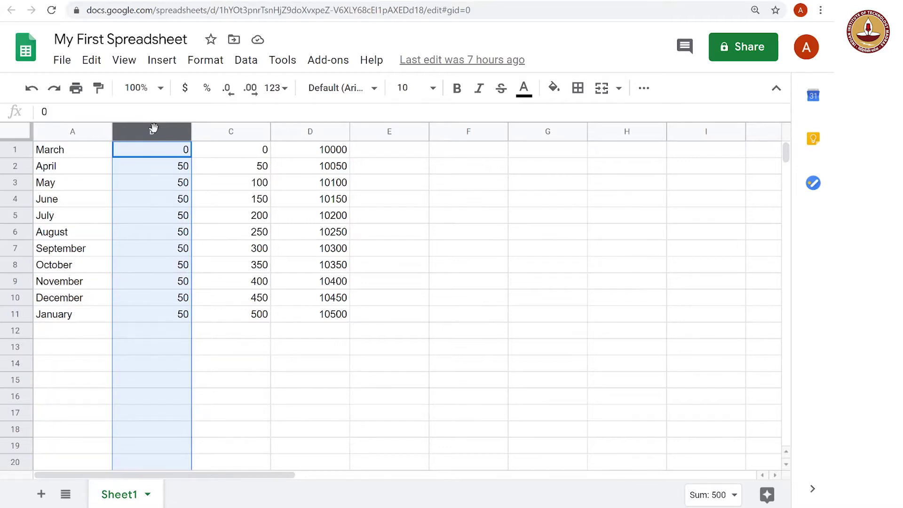
{"action": "left_click", "coordinate": [223, 128]}
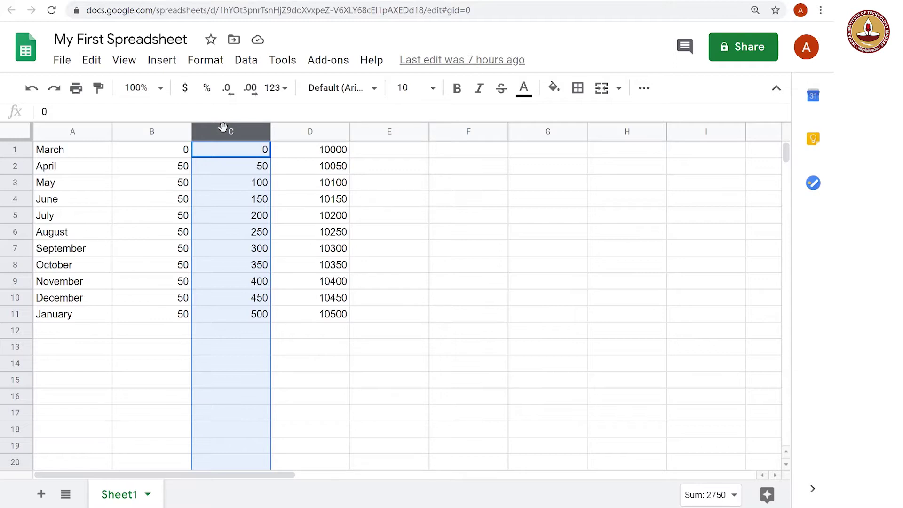
{"action": "left_click", "coordinate": [293, 132]}
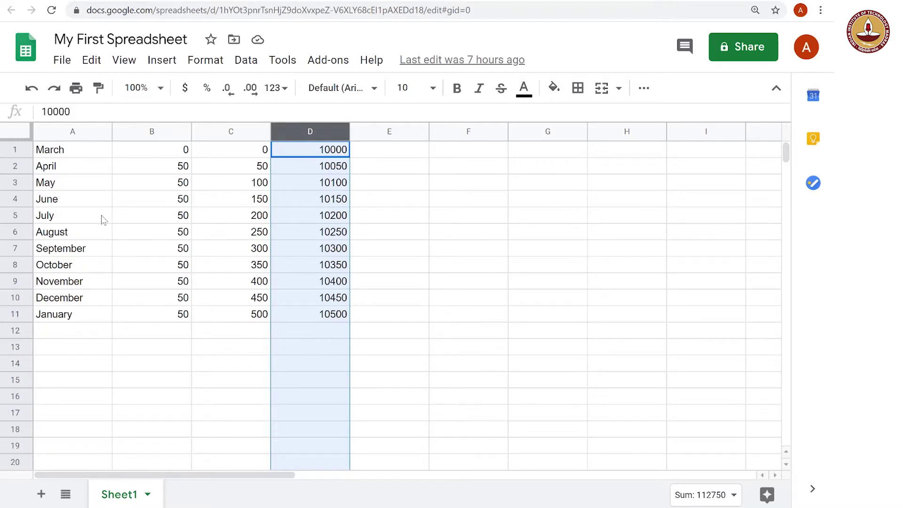
{"action": "left_click", "coordinate": [144, 364]}
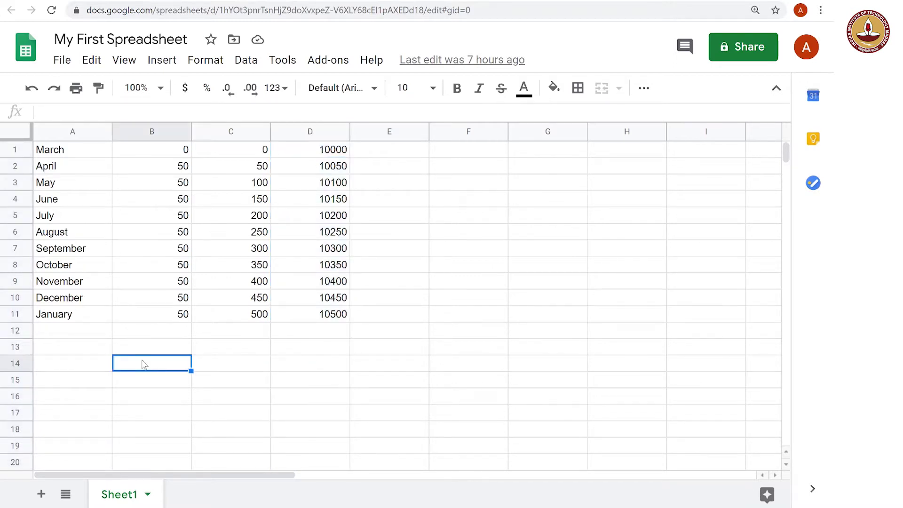
{"action": "left_click", "coordinate": [80, 154]}
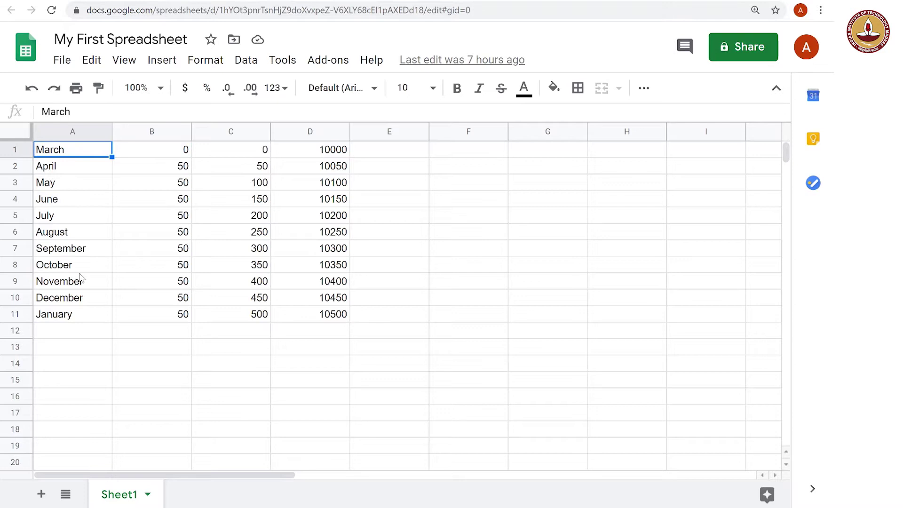
{"action": "left_click", "coordinate": [150, 347]}
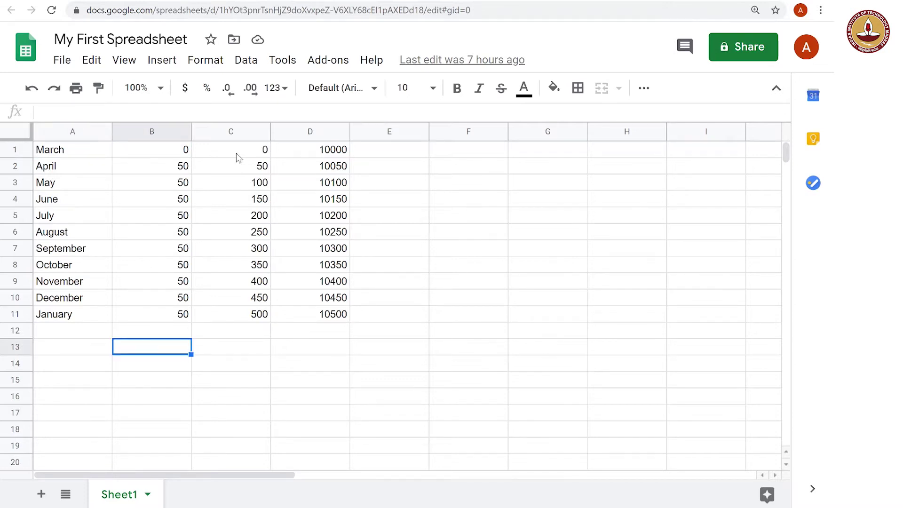
Step: Insert one blank row above the March row at the top of the table
{"action": "left_click", "coordinate": [17, 146]}
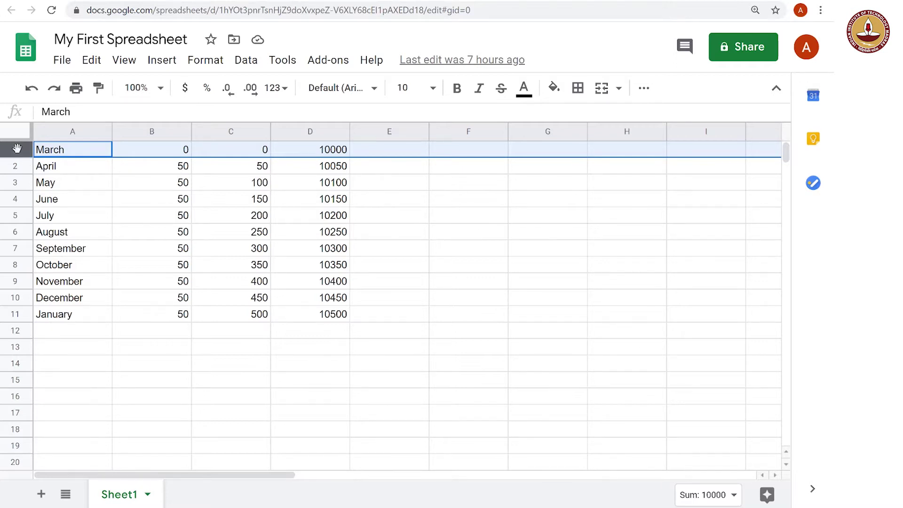
{"action": "right_click", "coordinate": [17, 149]}
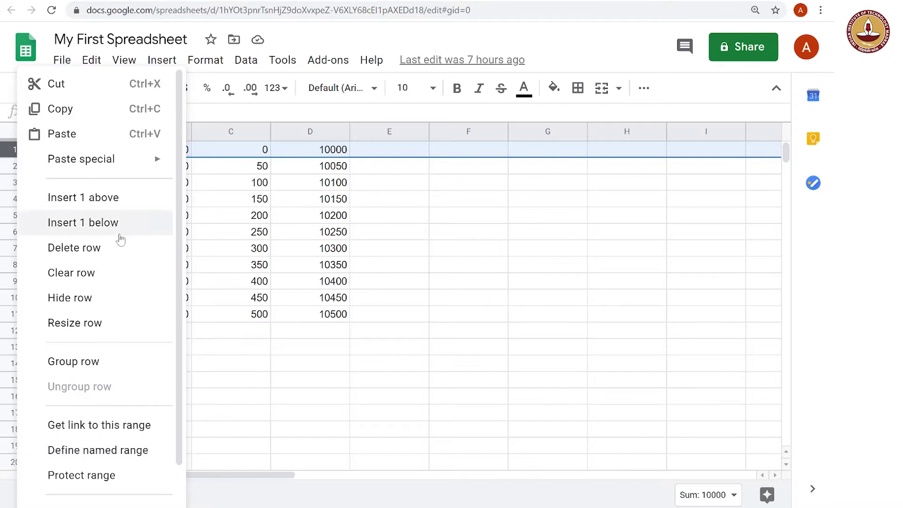
{"action": "left_click", "coordinate": [94, 197]}
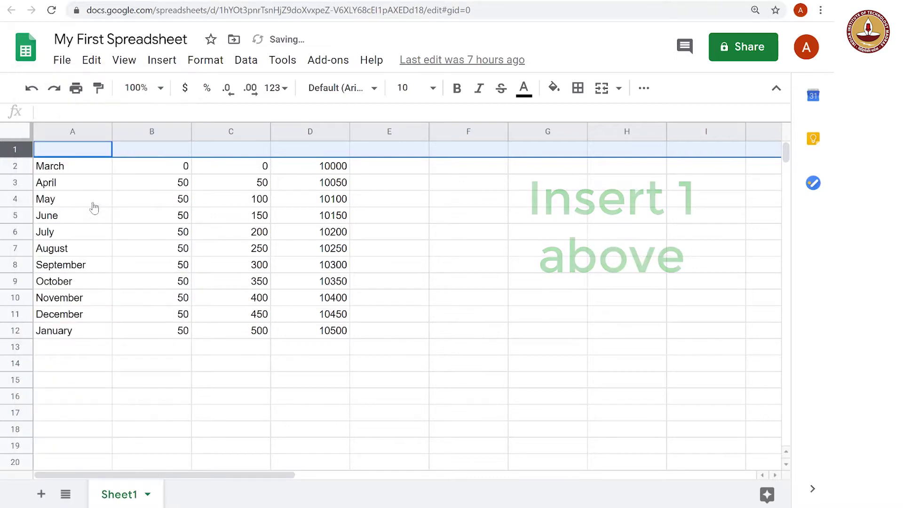
{"action": "left_click", "coordinate": [135, 352]}
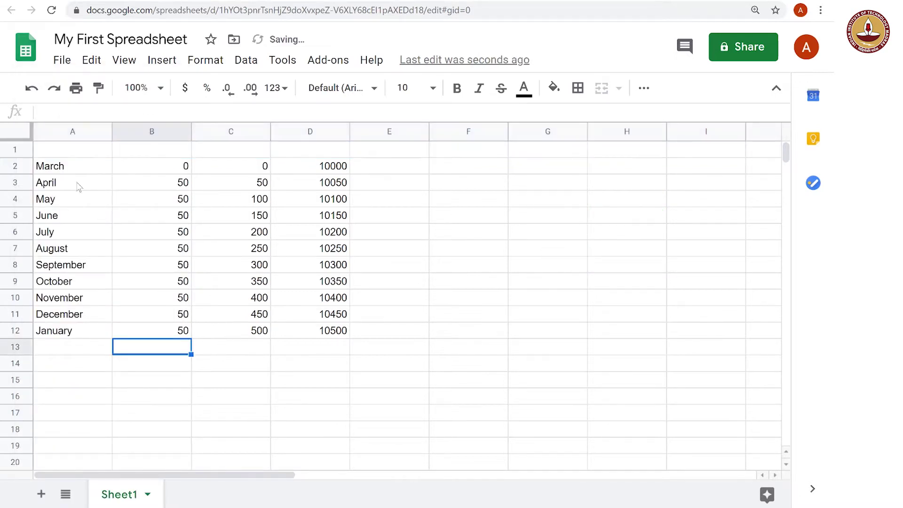
{"action": "left_click", "coordinate": [66, 154]}
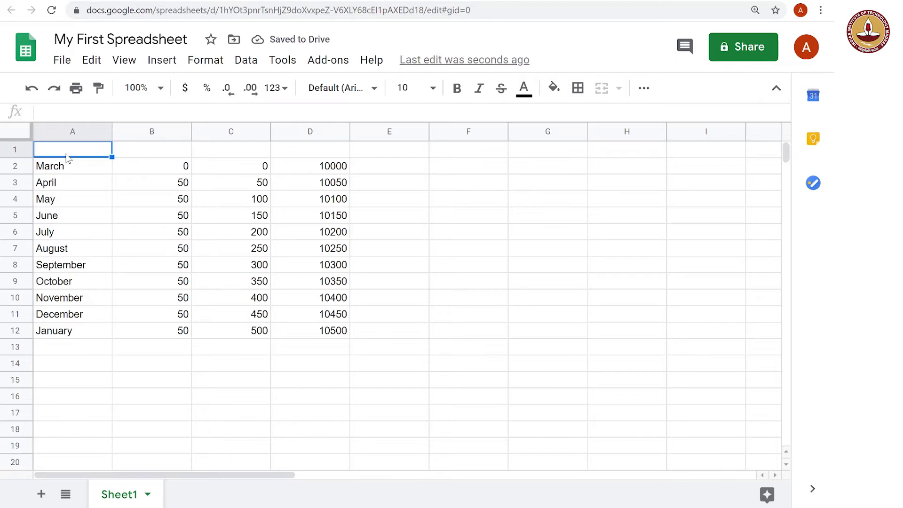
Step: Enter 'Month' in A1 and 'Interest to be paid for the month' in B1
{"action": "type", "text": "Month"}
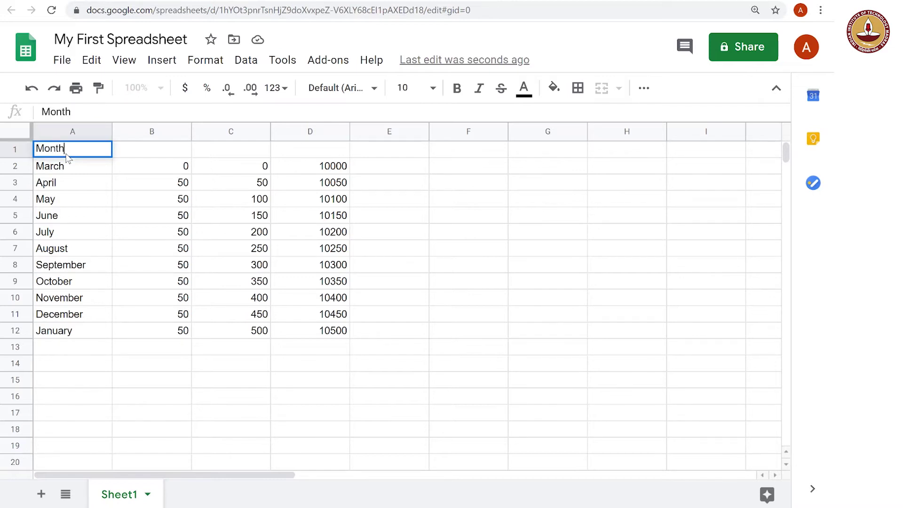
{"action": "key", "text": "Return"}
{"action": "key", "text": "Up"}
{"action": "key", "text": "Right"}
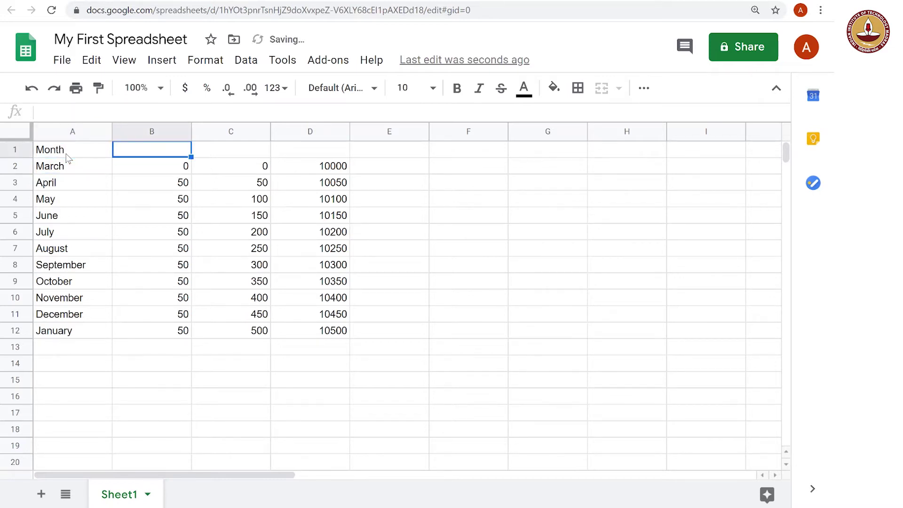
{"action": "type", "text": "Inte"}
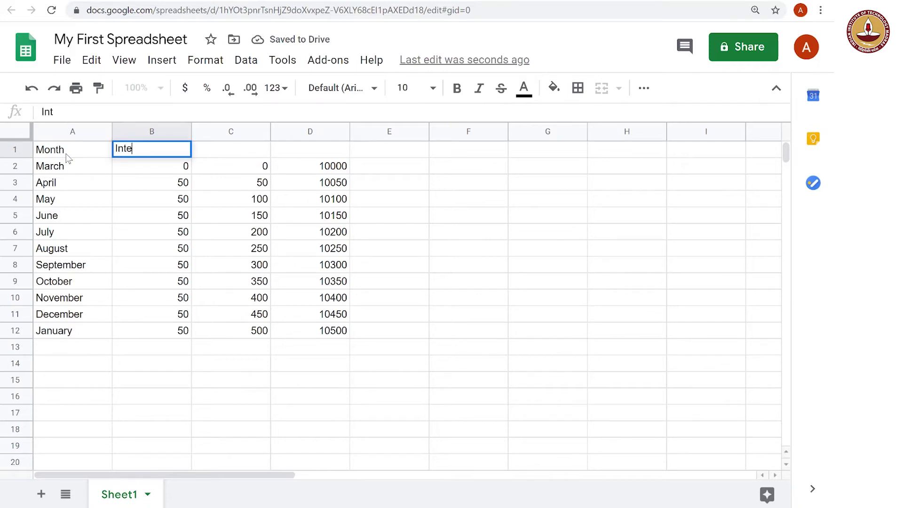
{"action": "type", "text": "rest to be paid for "}
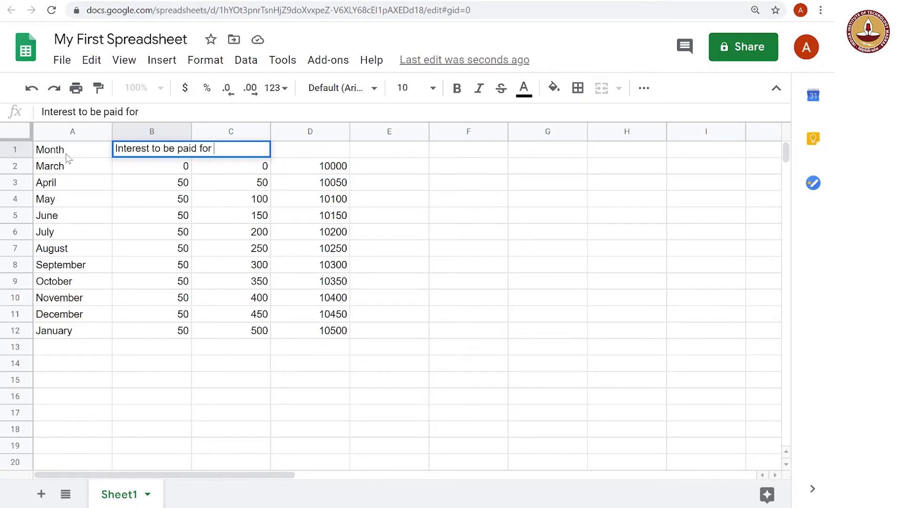
{"action": "type", "text": "the month"}
{"action": "key", "text": "Return"}
Step: Enter 'Total Interest to be paid upto this month' in C1
{"action": "key", "text": "Up"}
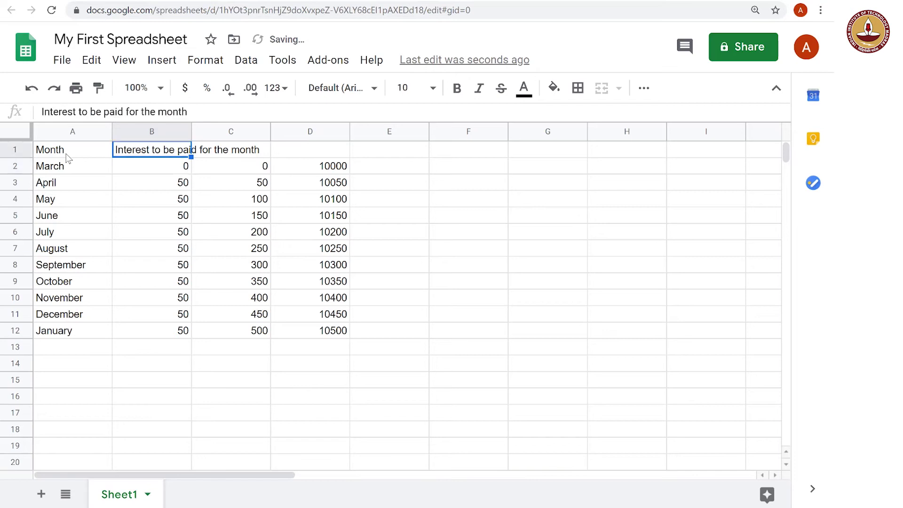
{"action": "key", "text": "Down"}
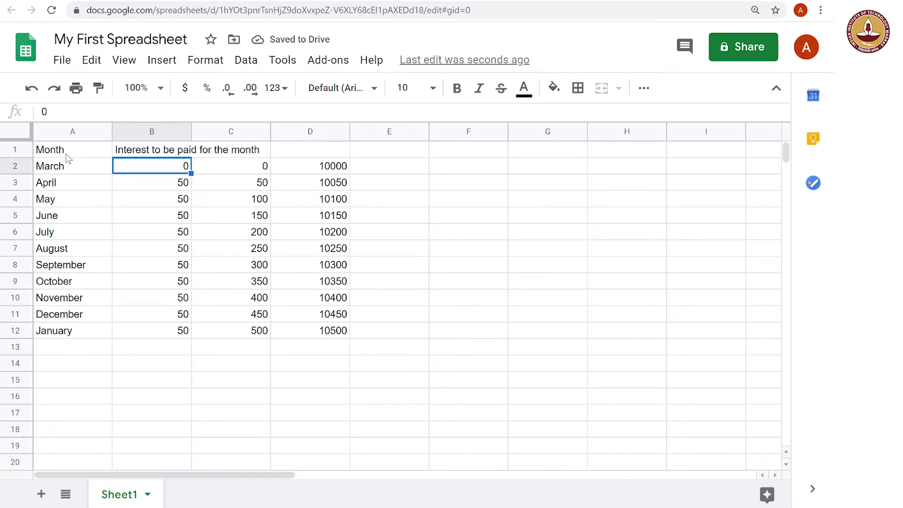
{"action": "key", "text": "Up"}
{"action": "key", "text": "Right"}
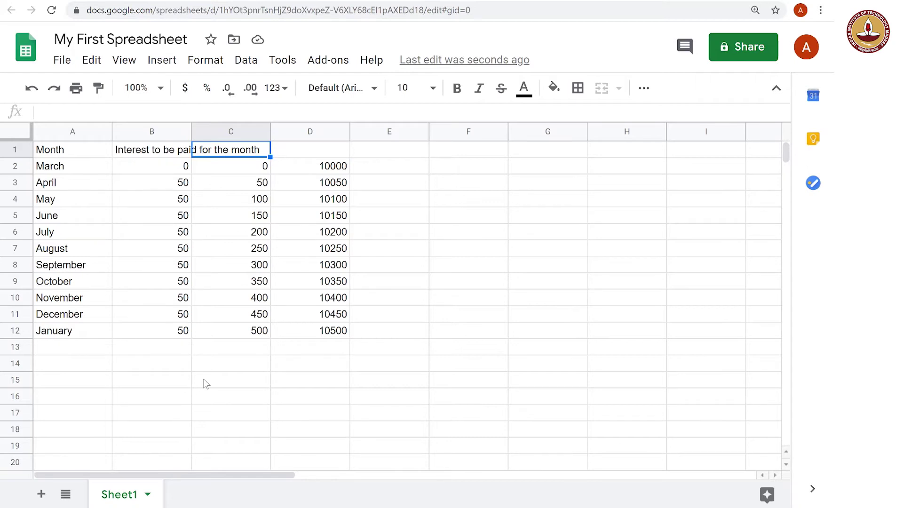
{"action": "key", "text": "Return"}
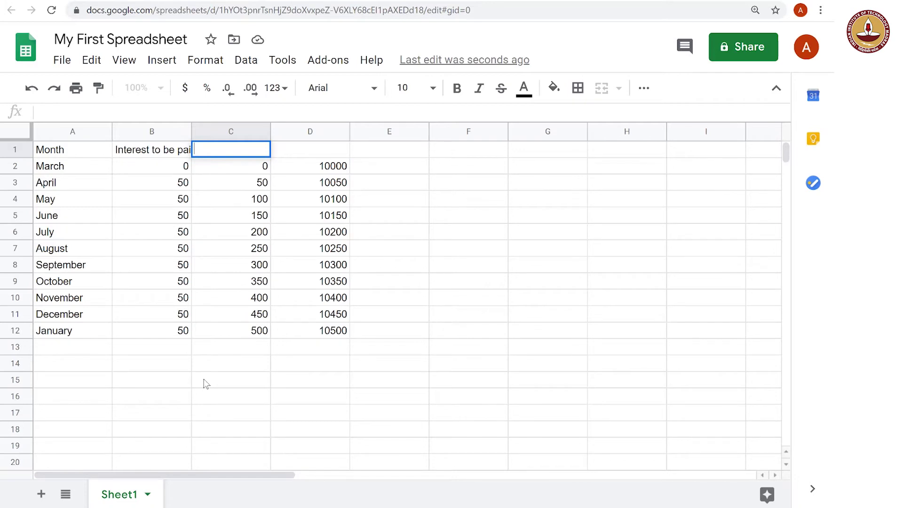
{"action": "type", "text": "Total Interest t"}
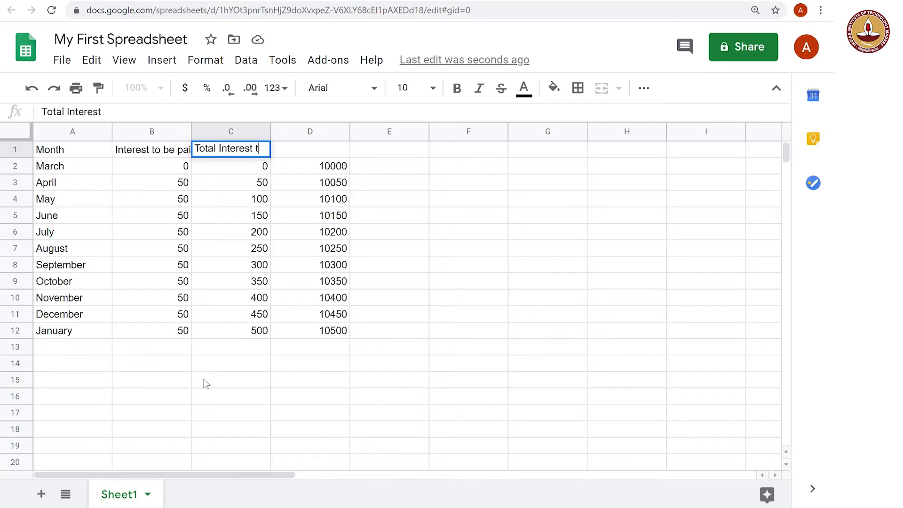
{"action": "type", "text": "o be pa"}
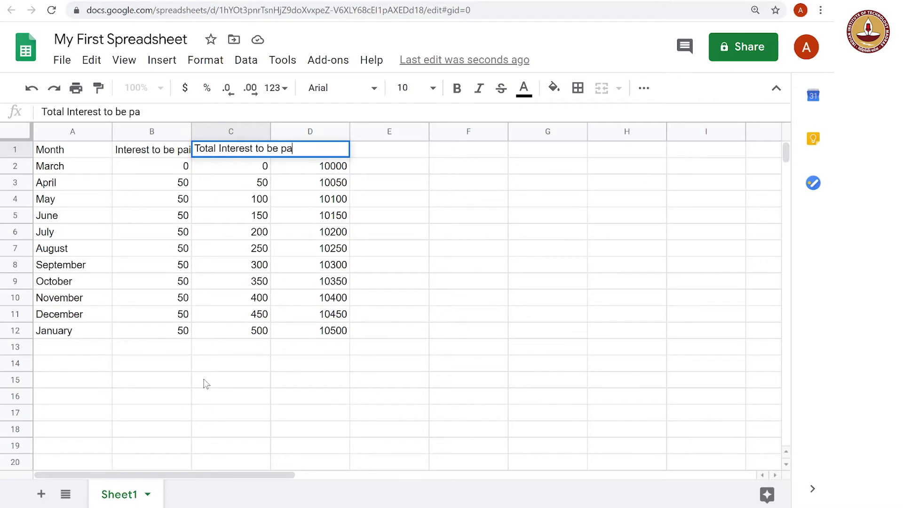
{"action": "type", "text": "id upto this month"}
{"action": "key", "text": "Return"}
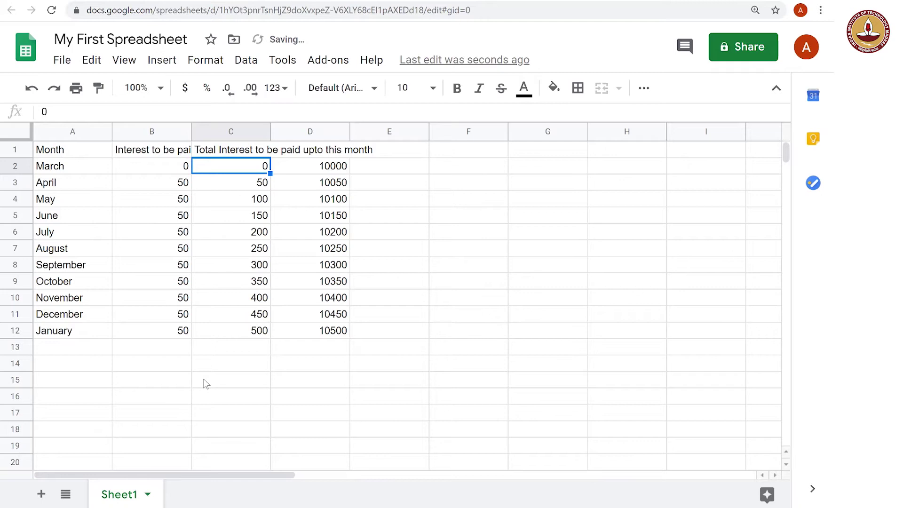
Step: Enter 'Total Money owed upto this month' in D1
{"action": "key", "text": "Up"}
{"action": "key", "text": "Right"}
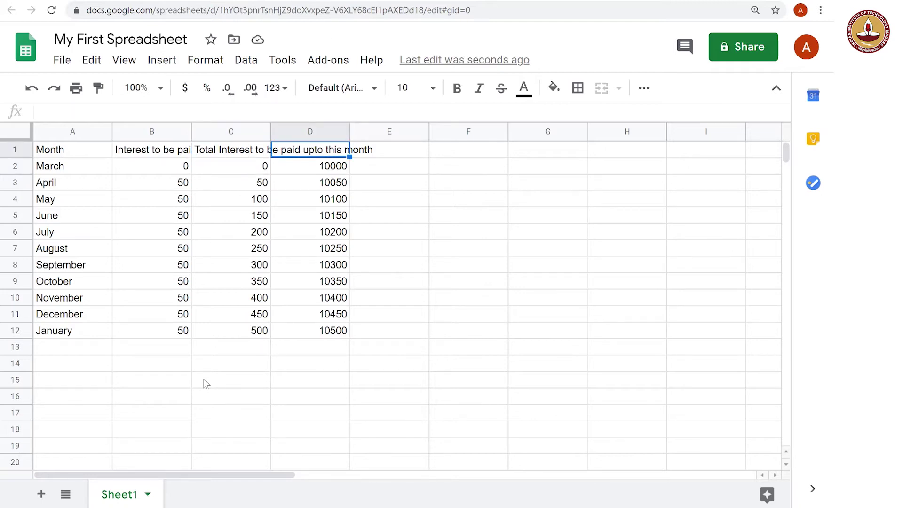
{"action": "key", "text": "Return"}
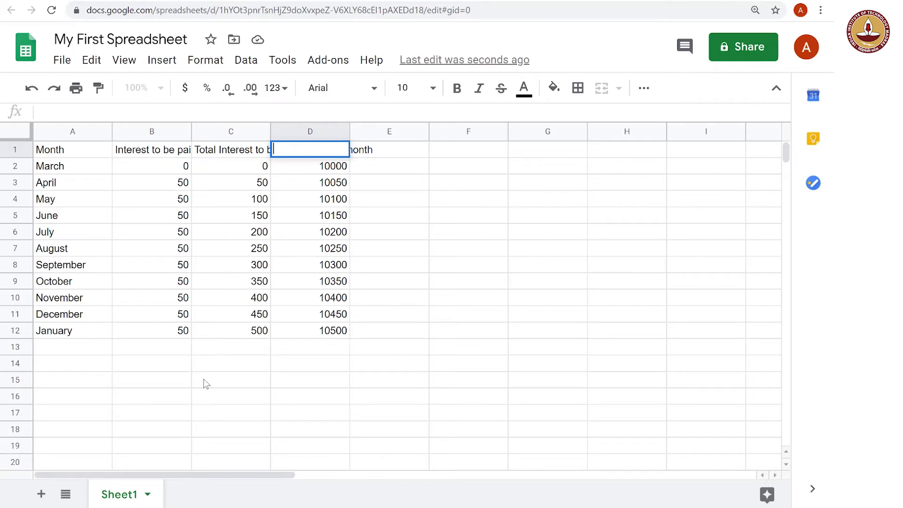
{"action": "type", "text": "Total Mon"}
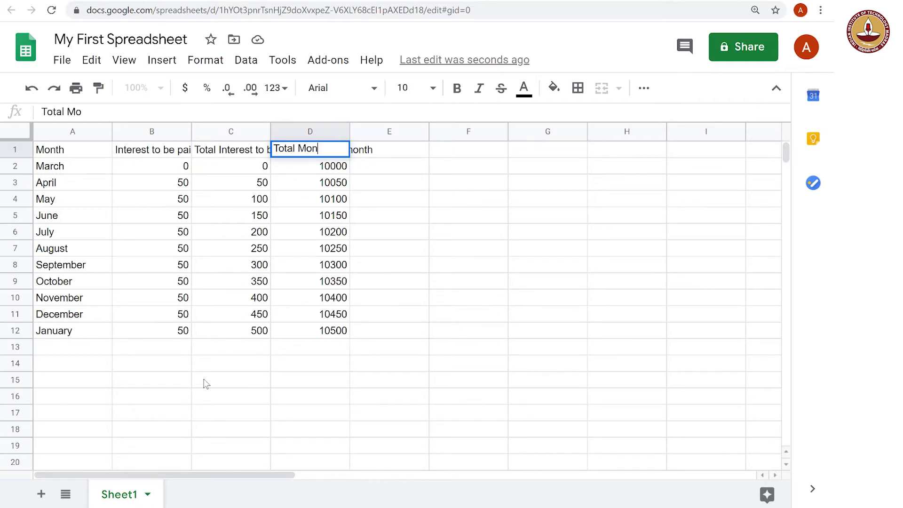
{"action": "type", "text": "ey owed"}
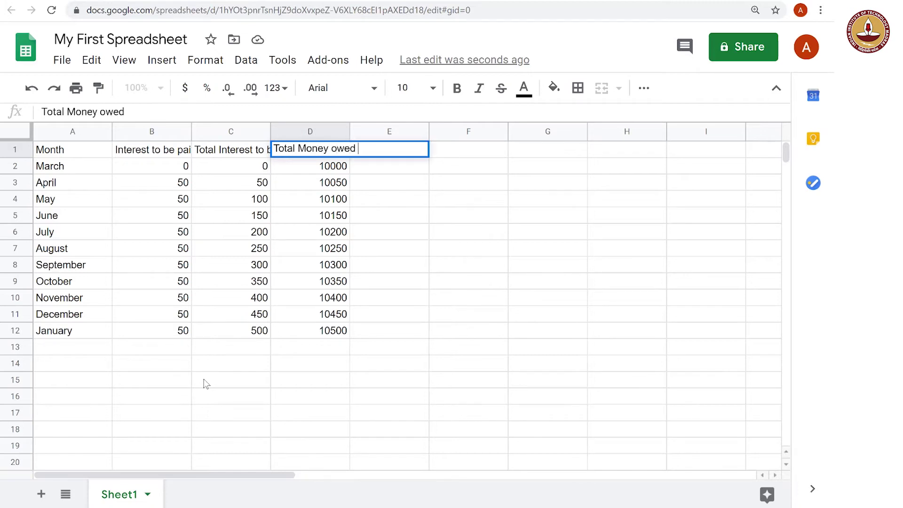
{"action": "type", "text": " upto this month"}
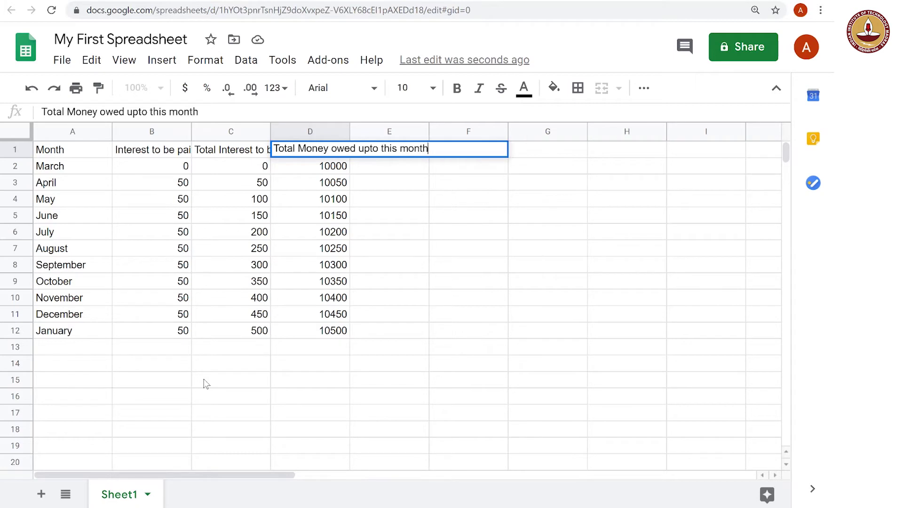
{"action": "key", "text": "Return"}
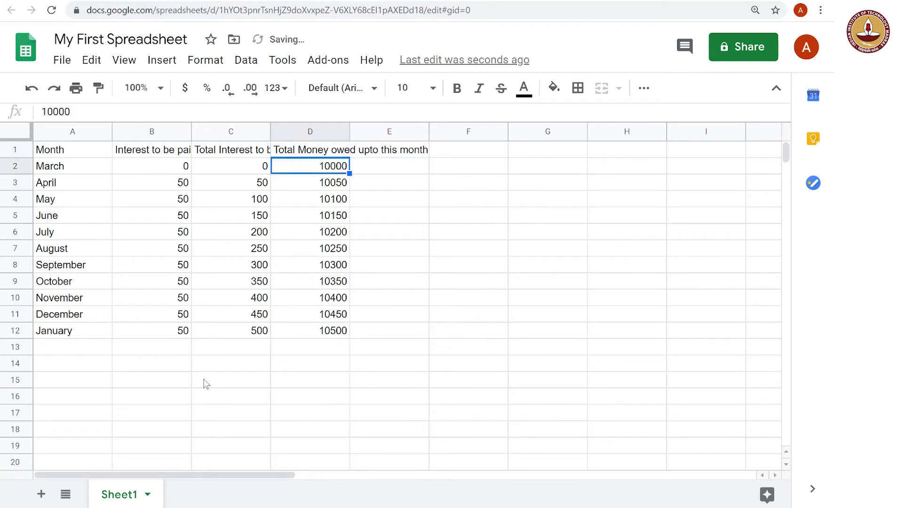
{"action": "left_click", "coordinate": [391, 446]}
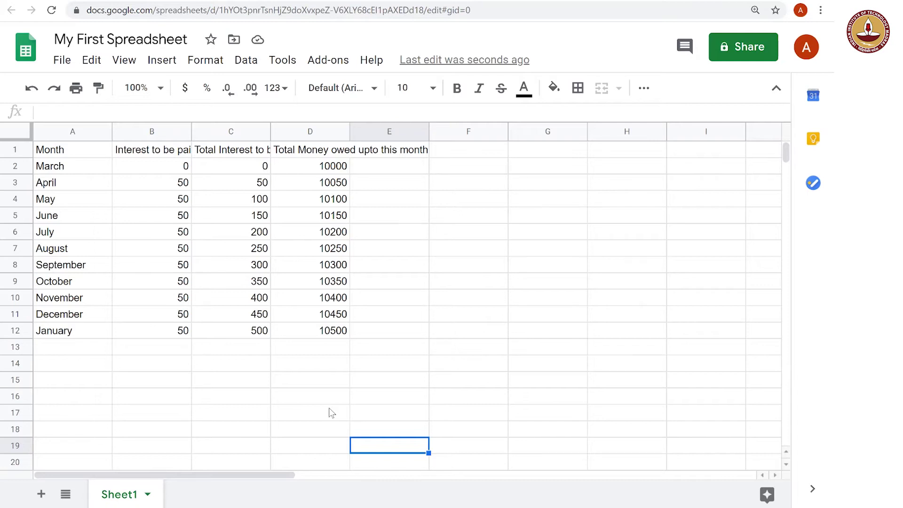
{"action": "left_click", "coordinate": [45, 155]}
{"action": "key", "text": "Down"}
{"action": "key", "text": "Down"}
{"action": "key", "text": "Down"}
{"action": "key", "text": "Down"}
{"action": "key", "text": "Down"}
{"action": "key", "text": "Down"}
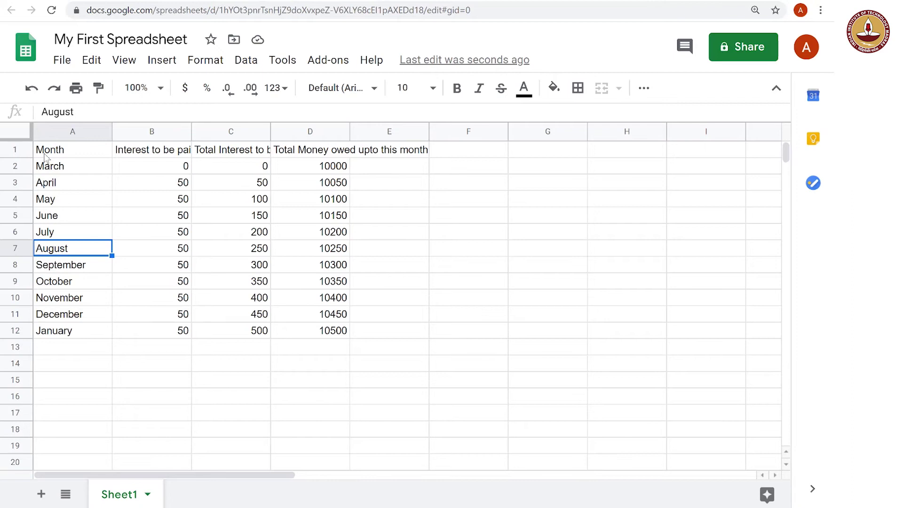
{"action": "left_click", "coordinate": [161, 151]}
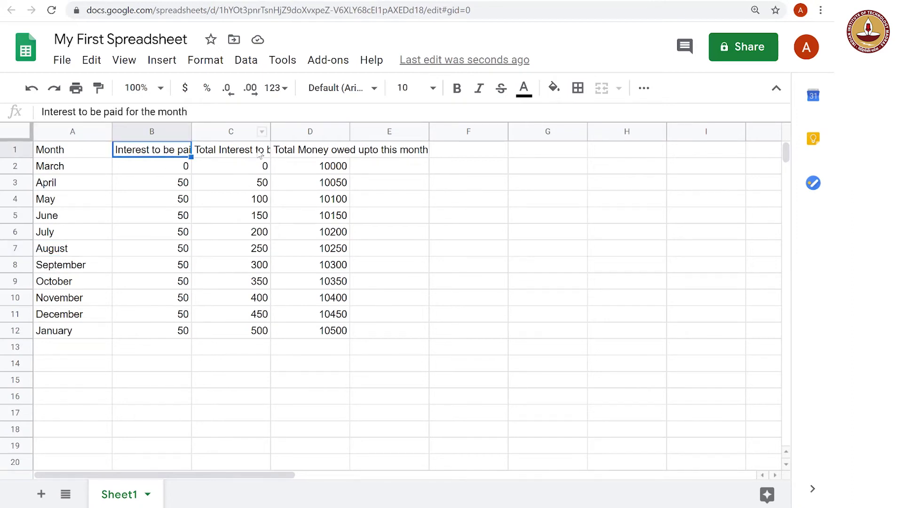
{"action": "key", "text": "Right"}
{"action": "key", "text": "Right"}
{"action": "key", "text": "Right"}
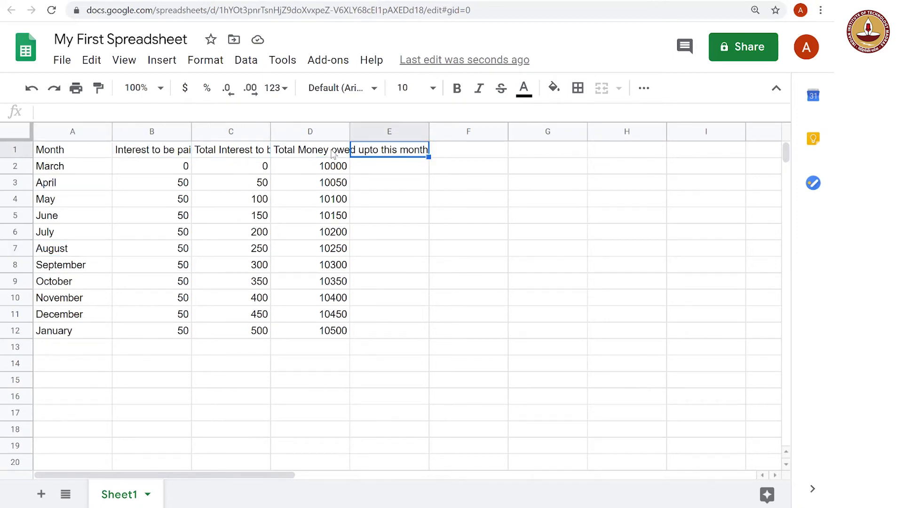
{"action": "left_click", "coordinate": [526, 334]}
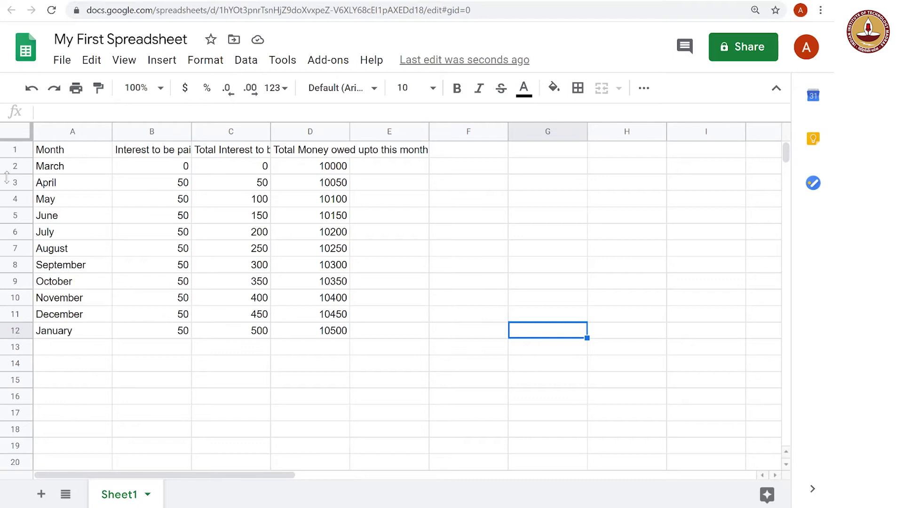
{"action": "left_click", "coordinate": [10, 151]}
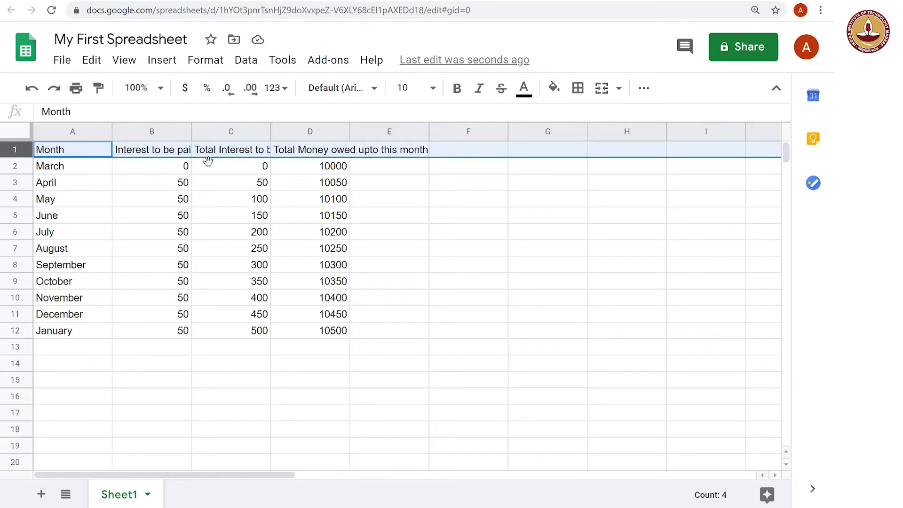
Step: Fill header cells A1:D1 with the light green 3 background colour
{"action": "left_click", "coordinate": [101, 235]}
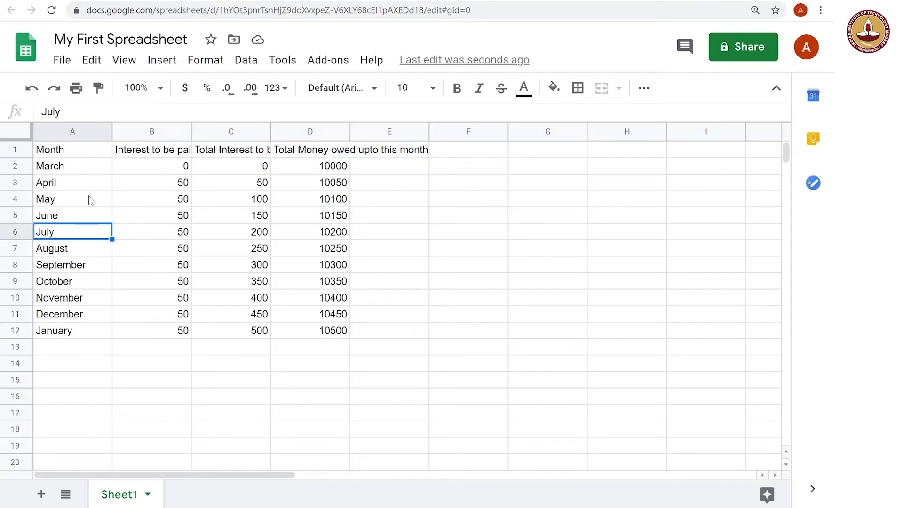
{"action": "left_click", "coordinate": [80, 154]}
{"action": "key", "text": "shift+Right"}
{"action": "key", "text": "shift+Right"}
{"action": "key", "text": "shift+Right"}
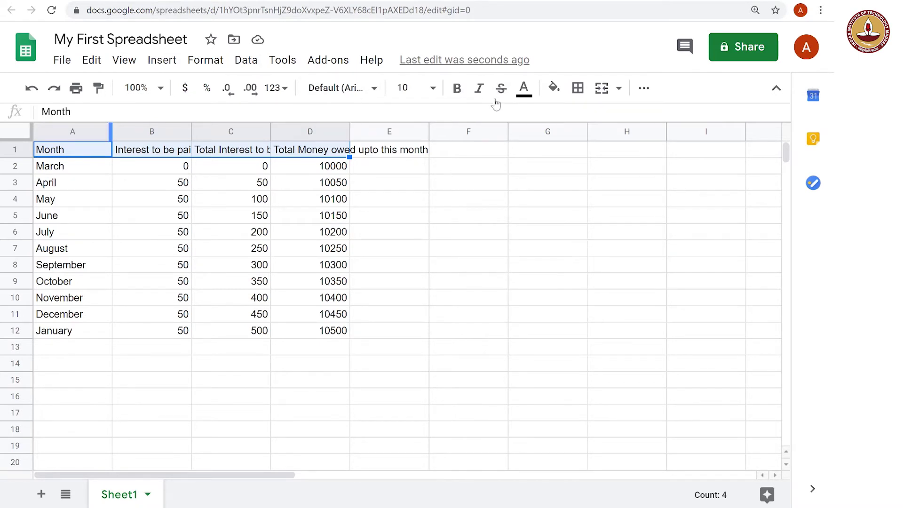
{"action": "left_click", "coordinate": [555, 89]}
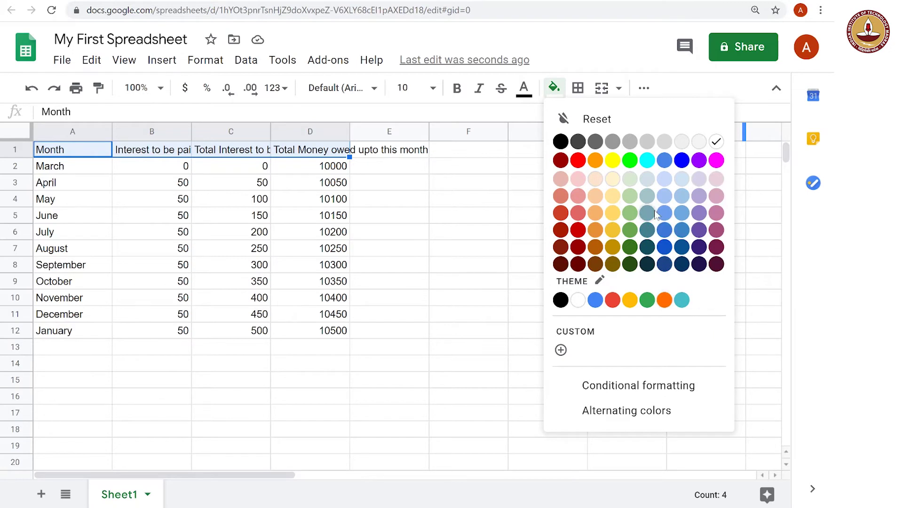
{"action": "left_click", "coordinate": [629, 179]}
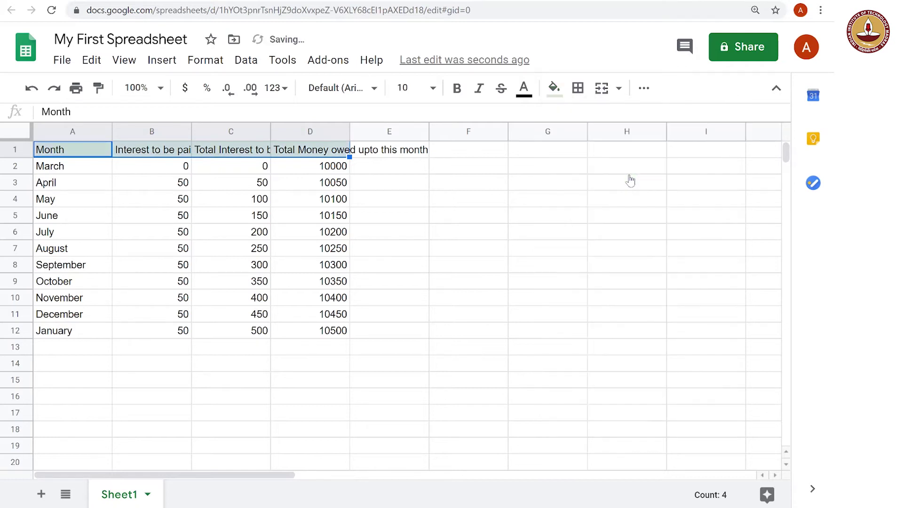
{"action": "left_click", "coordinate": [343, 352]}
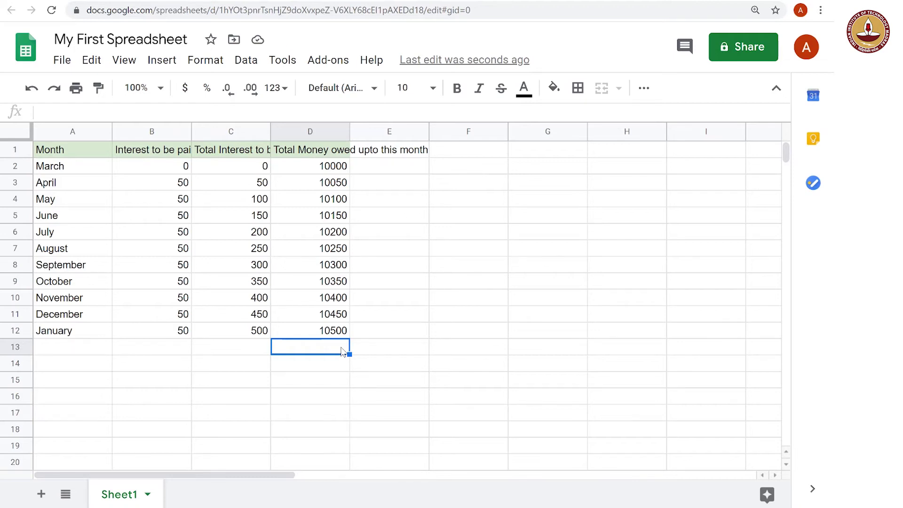
Step: Make the header cells A1:D1 bold
{"action": "left_click", "coordinate": [86, 158]}
{"action": "key", "text": "shift+Right"}
{"action": "key", "text": "shift+Right"}
{"action": "key", "text": "shift+Right"}
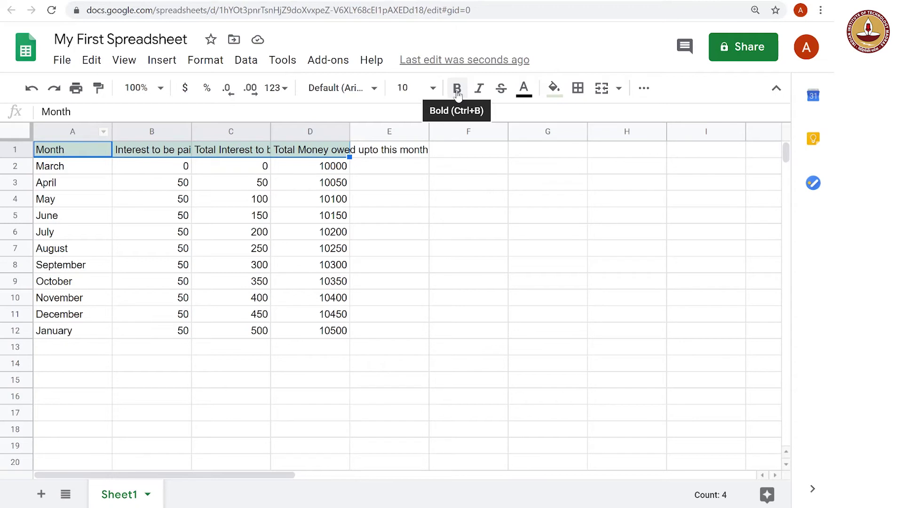
{"action": "left_click", "coordinate": [457, 89]}
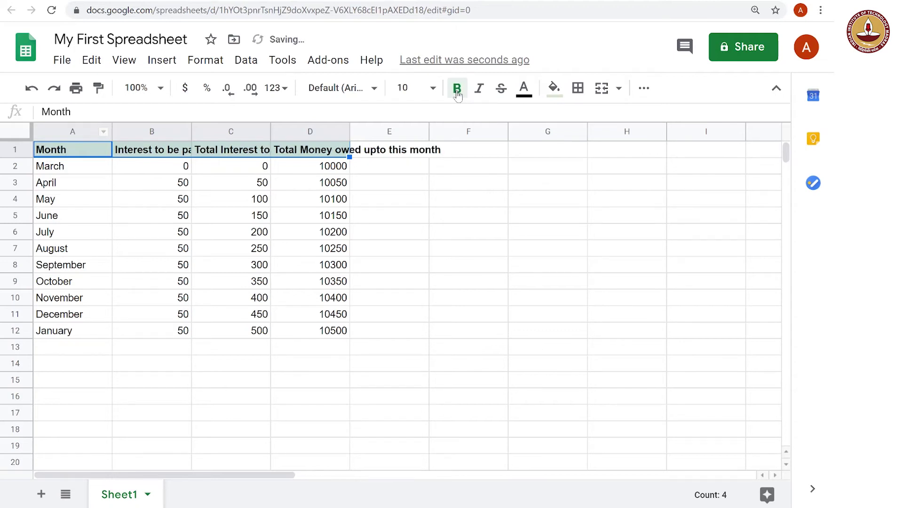
{"action": "left_click", "coordinate": [526, 263]}
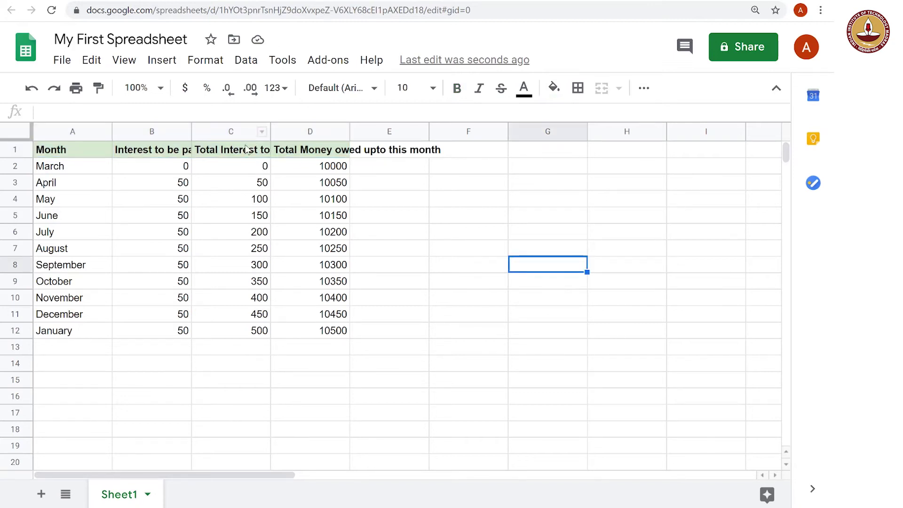
Step: Review the heading text and reselect header cells A1:D1
{"action": "left_click", "coordinate": [167, 155]}
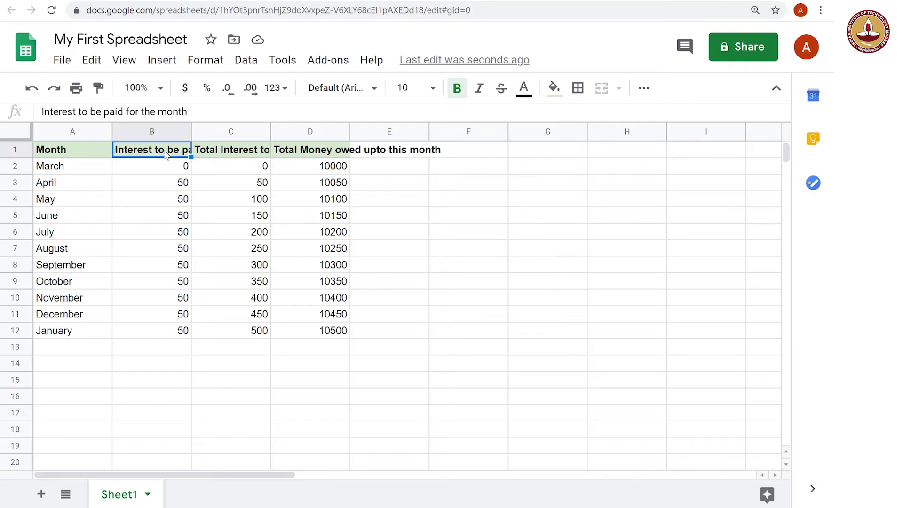
{"action": "key", "text": "Right"}
{"action": "key", "text": "Right"}
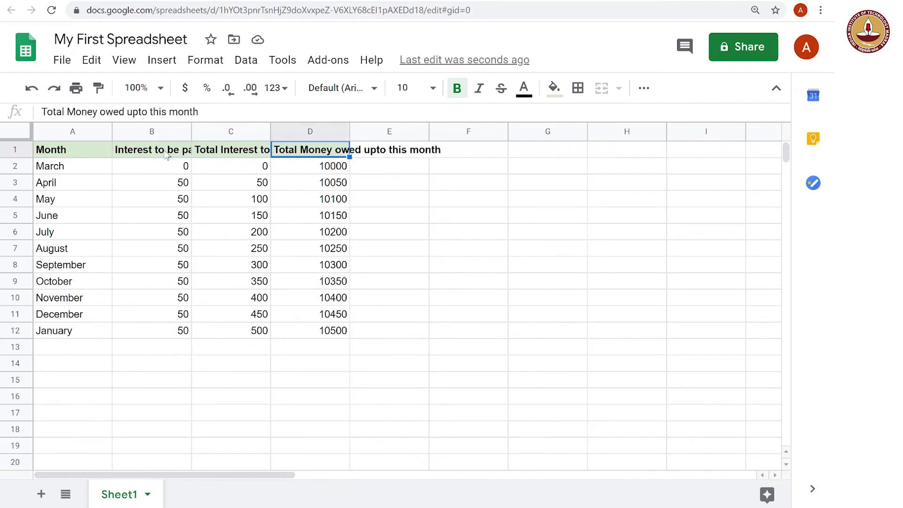
{"action": "key", "text": "Left"}
{"action": "key", "text": "Left"}
{"action": "key", "text": "Left"}
{"action": "key", "text": "shift+Right"}
{"action": "key", "text": "shift+Right"}
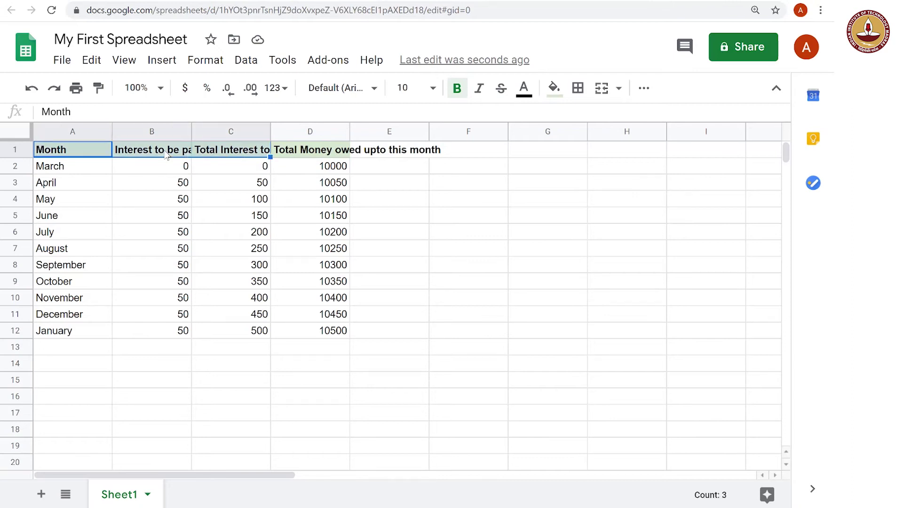
{"action": "key", "text": "shift+Right"}
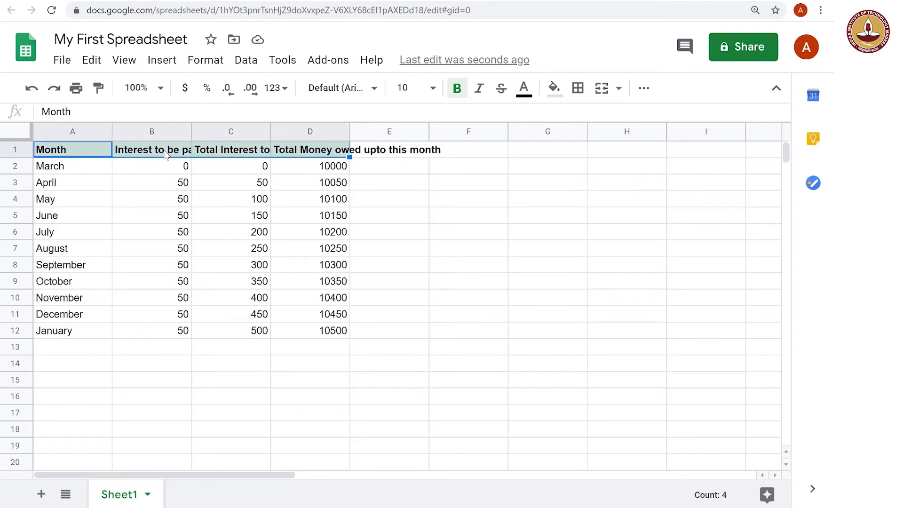
Step: Set text wrapping to Wrap for the header cells A1:D1
{"action": "left_click", "coordinate": [644, 88]}
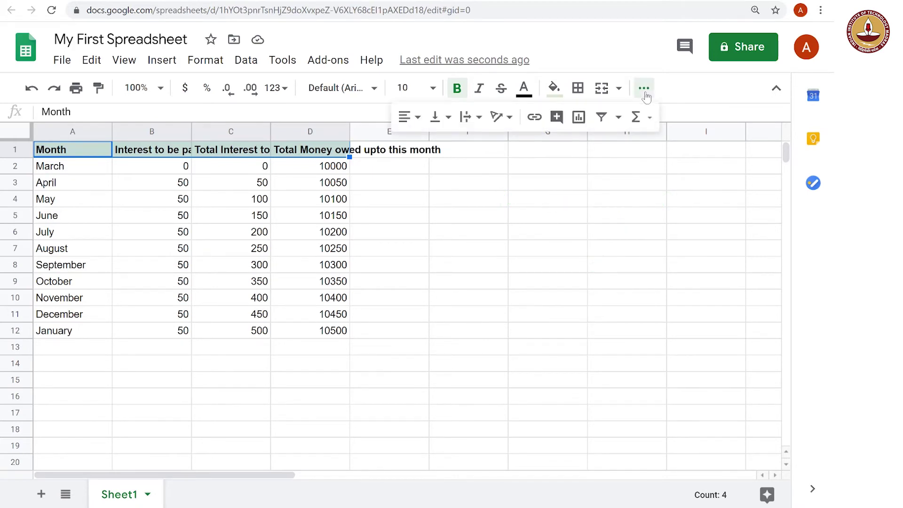
{"action": "left_click", "coordinate": [477, 121]}
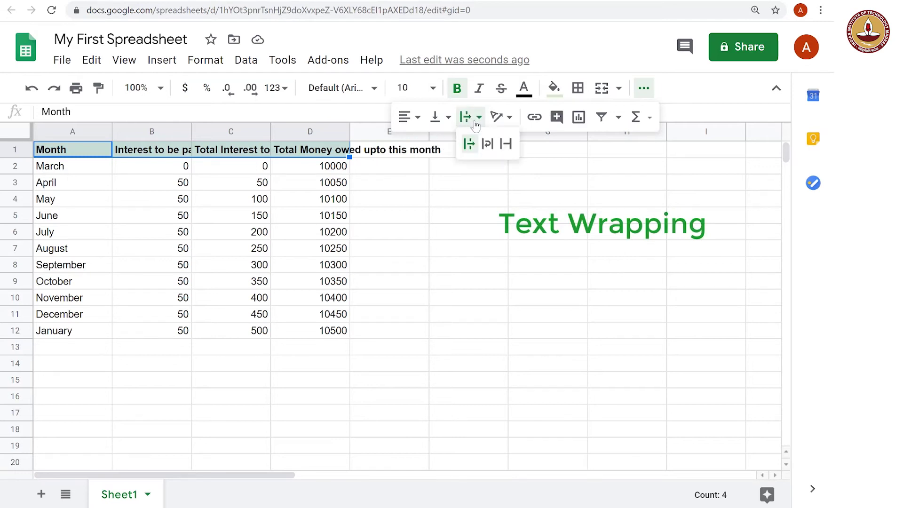
{"action": "left_click", "coordinate": [493, 148]}
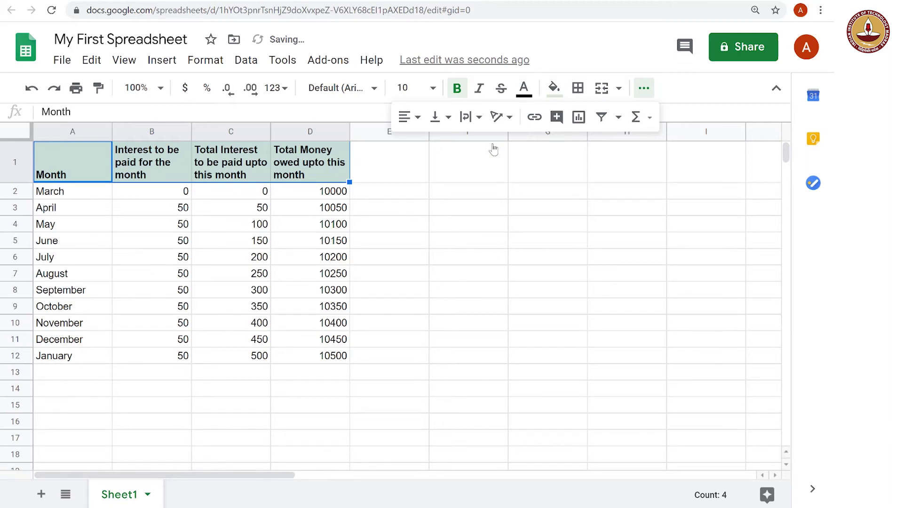
{"action": "left_click", "coordinate": [338, 374]}
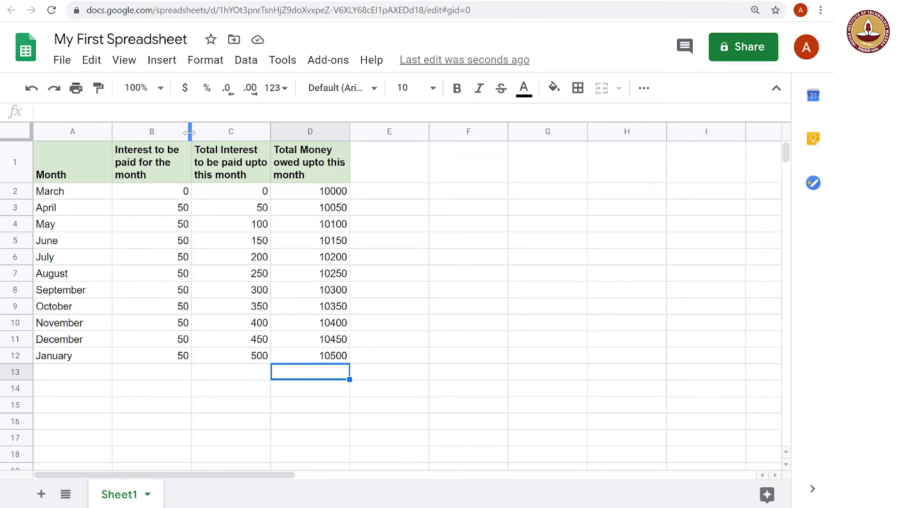
Step: Widen columns B, C and D so each heading fits on two lines
{"action": "left_click_drag", "start_coordinate": [190, 133], "coordinate": [219, 131]}
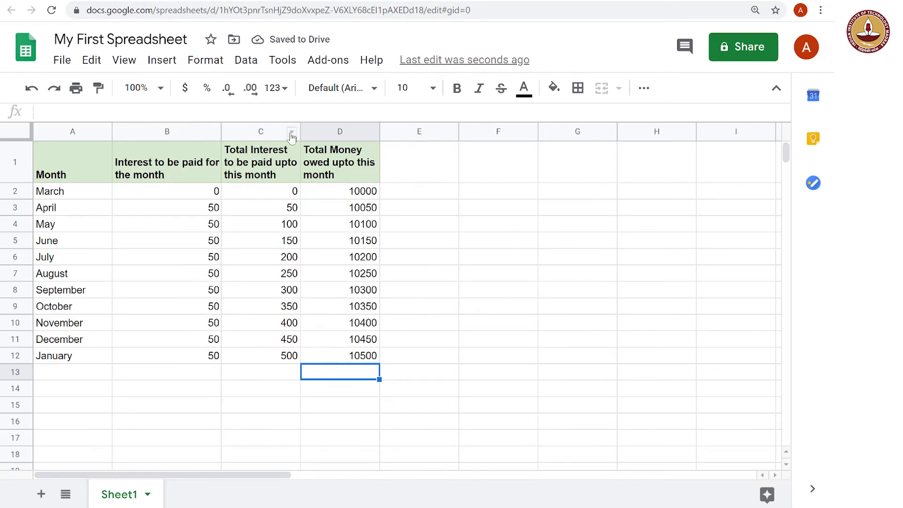
{"action": "left_click_drag", "start_coordinate": [299, 131], "coordinate": [334, 132]}
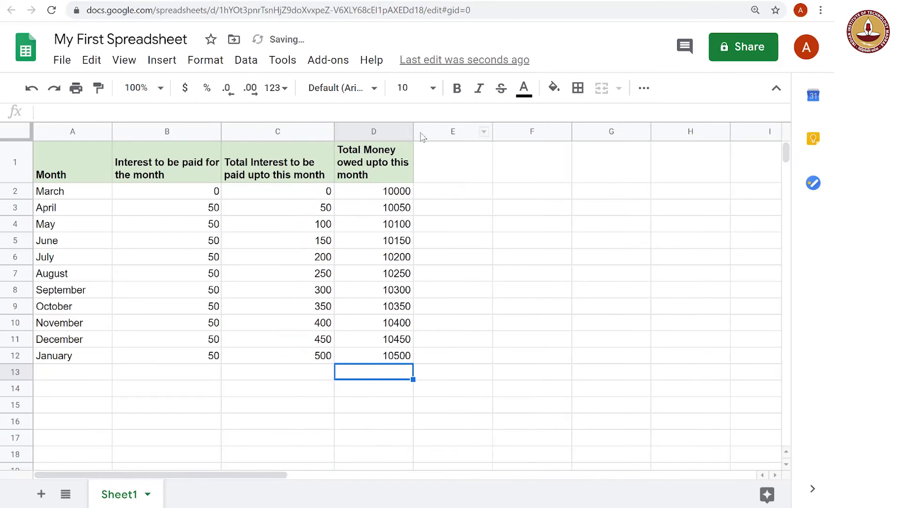
{"action": "left_click_drag", "start_coordinate": [414, 132], "coordinate": [449, 132]}
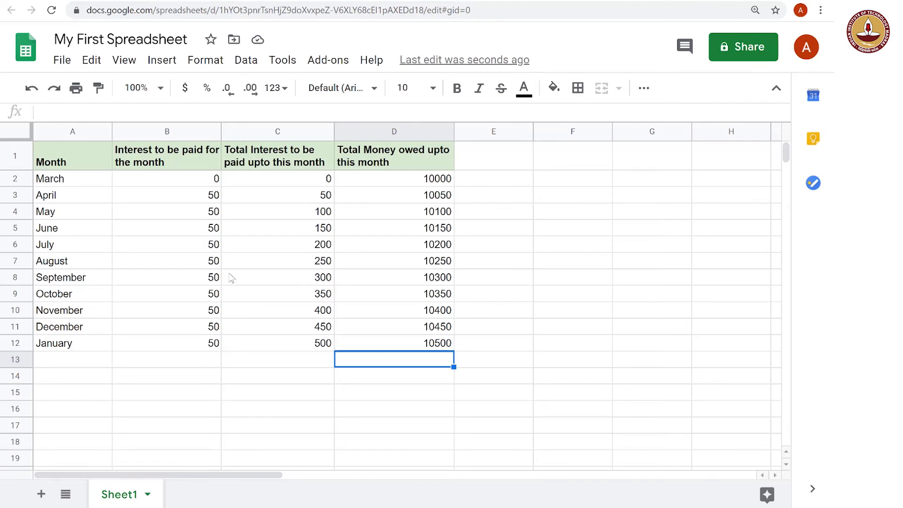
Step: Select the whole loan table A1:D12
{"action": "left_click", "coordinate": [172, 416]}
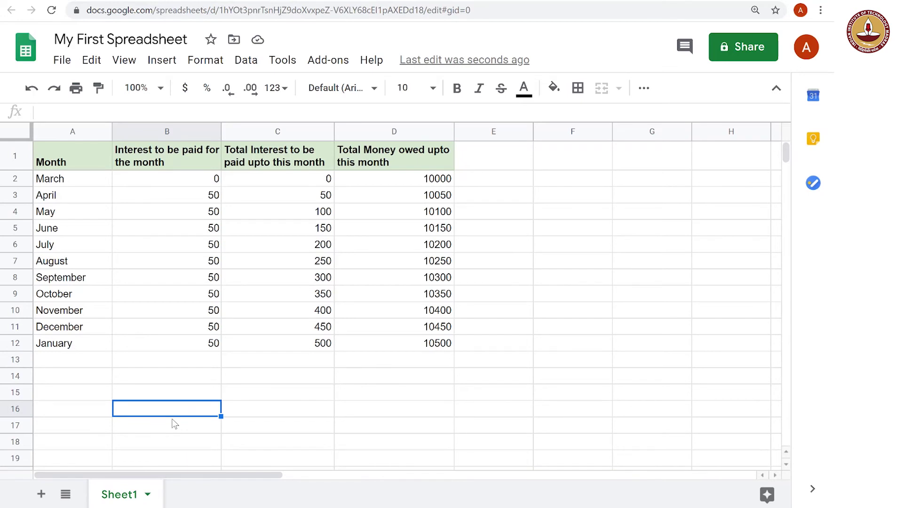
{"action": "left_click", "coordinate": [49, 158]}
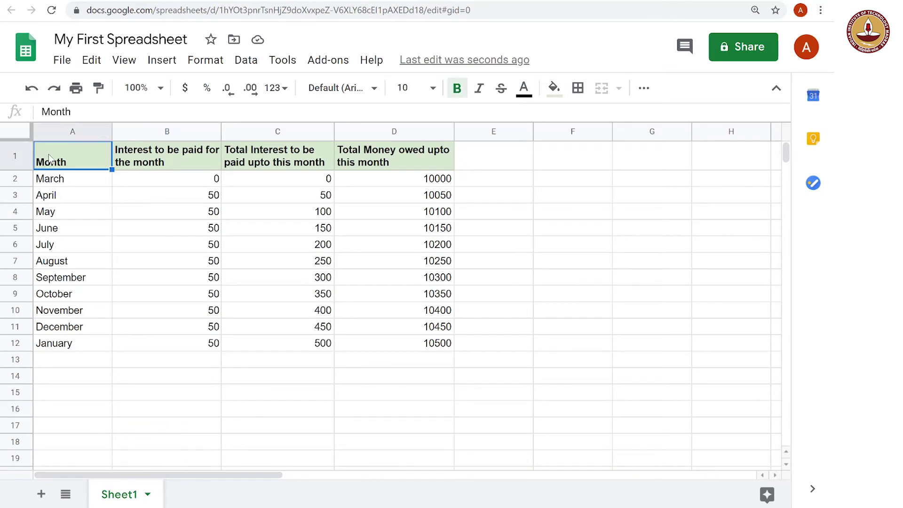
{"action": "key", "text": "shift+Right"}
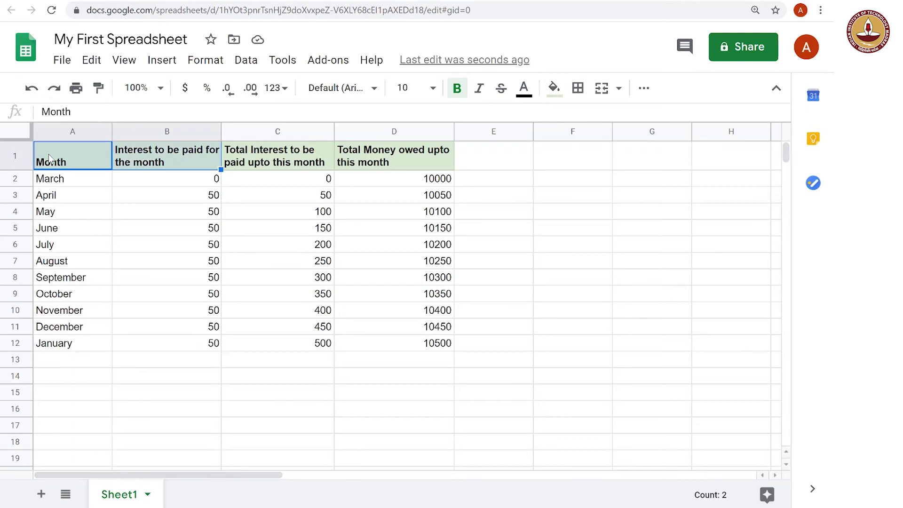
{"action": "key", "text": "shift+Right"}
{"action": "key", "text": "shift+Right"}
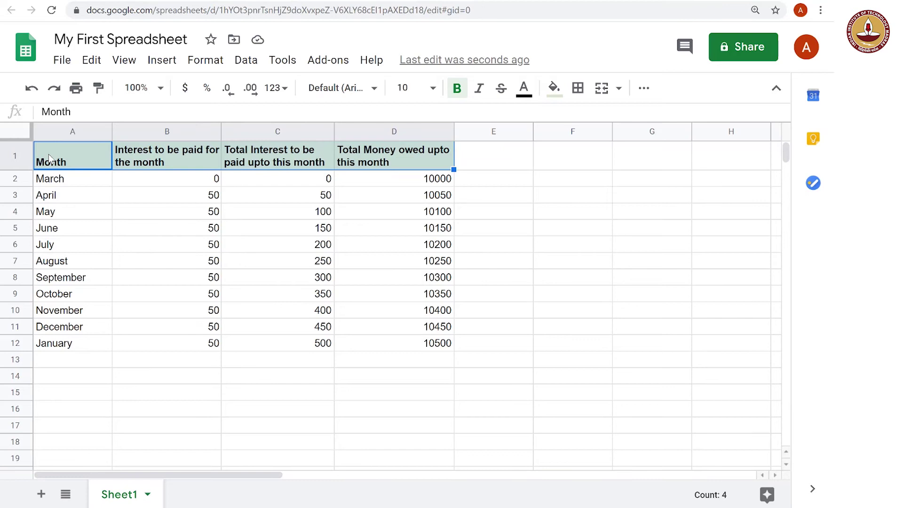
{"action": "key", "text": "shift+Down"}
{"action": "key", "text": "shift+Down"}
{"action": "key", "text": "shift+Down"}
{"action": "key", "text": "shift+Down"}
{"action": "key", "text": "shift+Down"}
{"action": "key", "text": "shift+Down"}
{"action": "key", "text": "shift+Down"}
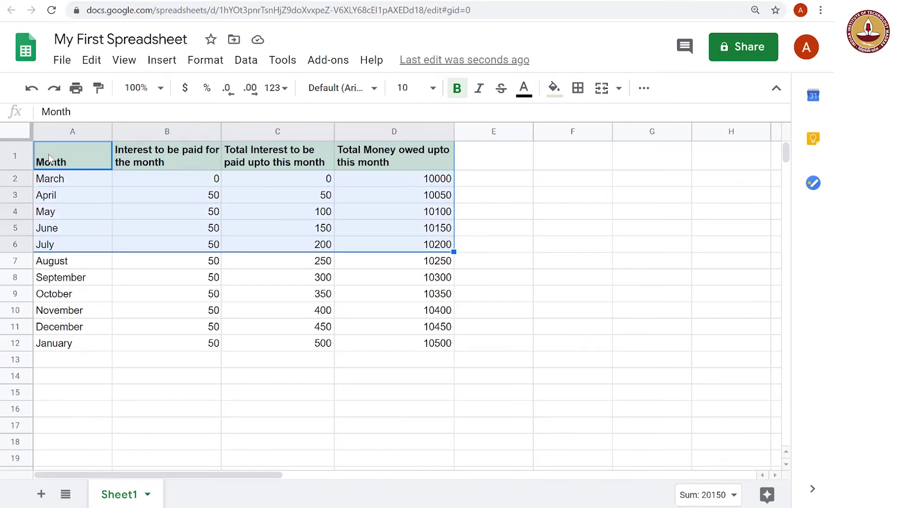
{"action": "key", "text": "shift+Down"}
{"action": "key", "text": "shift+Down"}
{"action": "key", "text": "shift+Down"}
{"action": "key", "text": "shift+Down"}
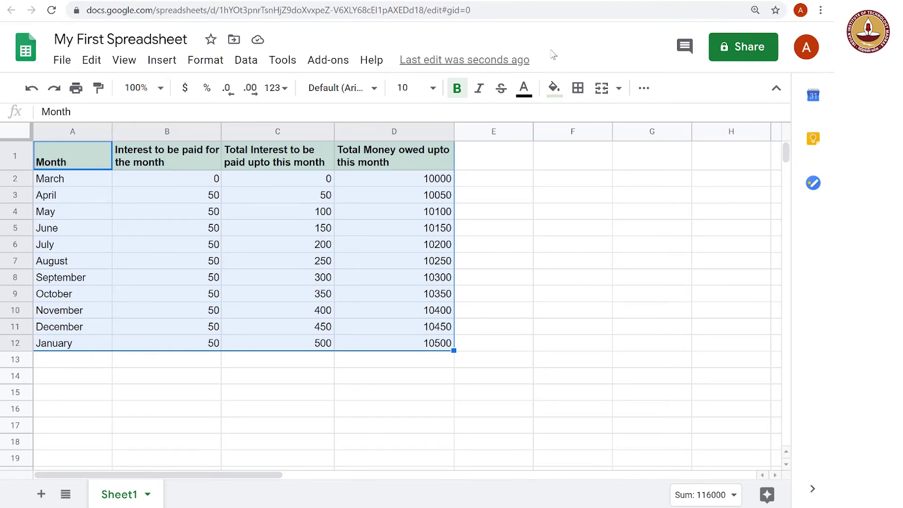
Step: Center the contents of A1:D12 horizontally
{"action": "left_click", "coordinate": [643, 90]}
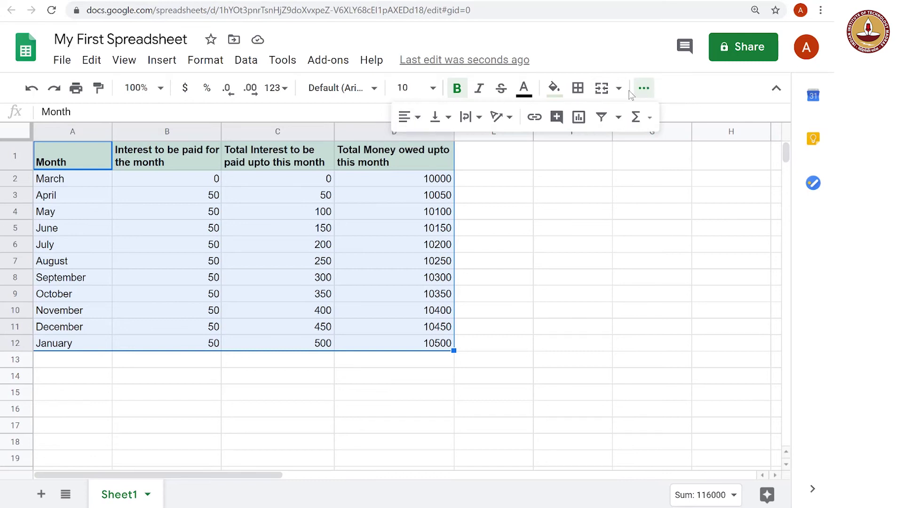
{"action": "left_click", "coordinate": [640, 92]}
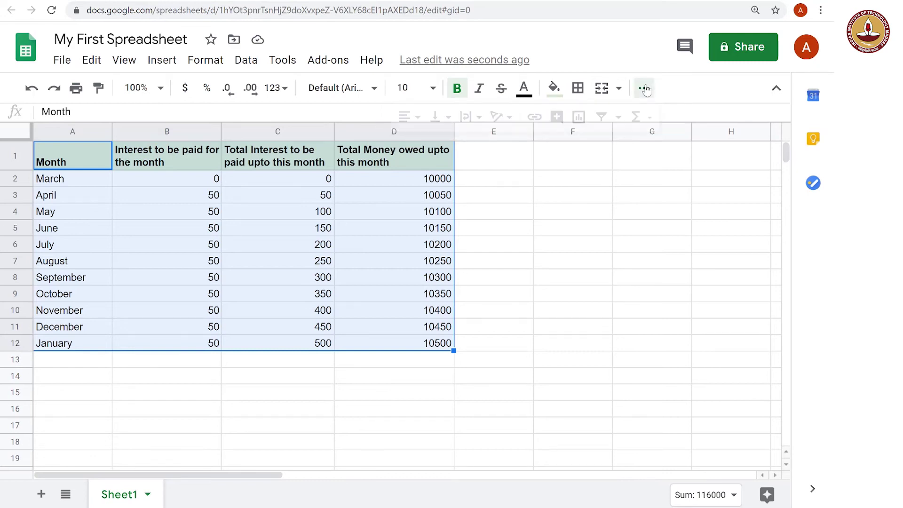
{"action": "left_click", "coordinate": [640, 91]}
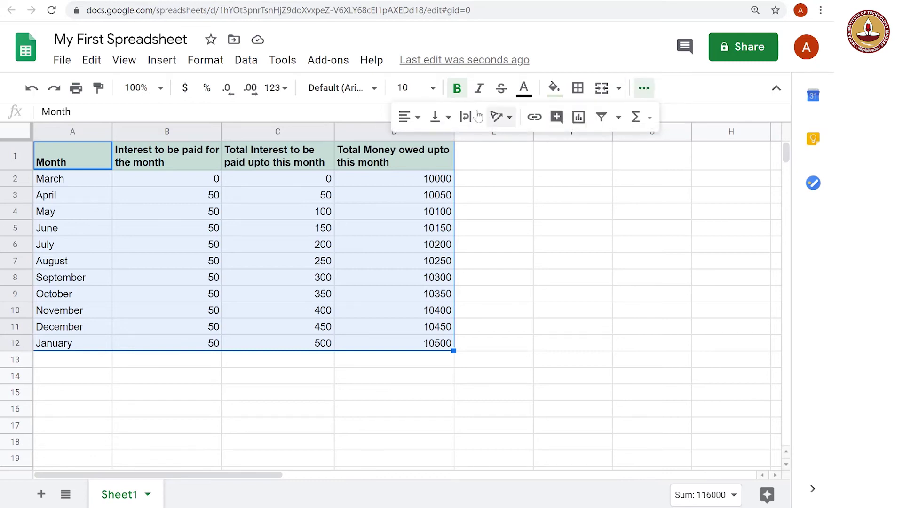
{"action": "left_click", "coordinate": [419, 123]}
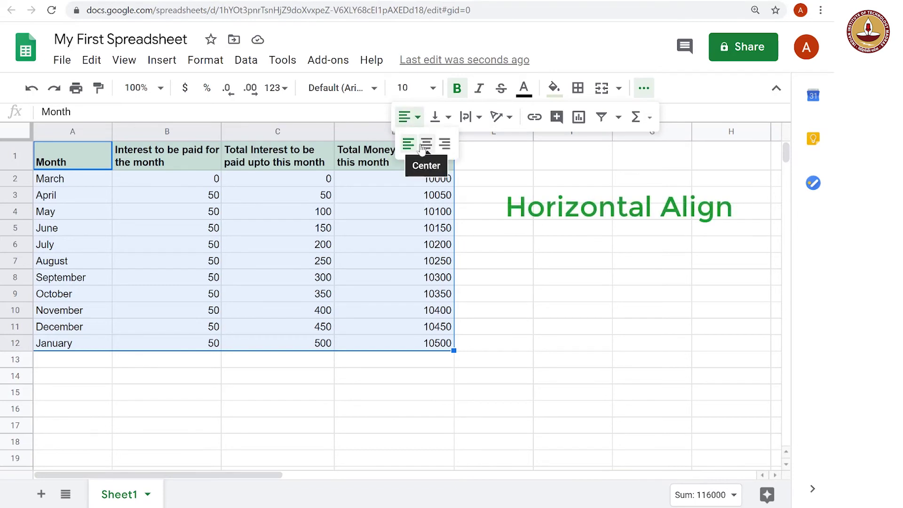
{"action": "left_click", "coordinate": [425, 143]}
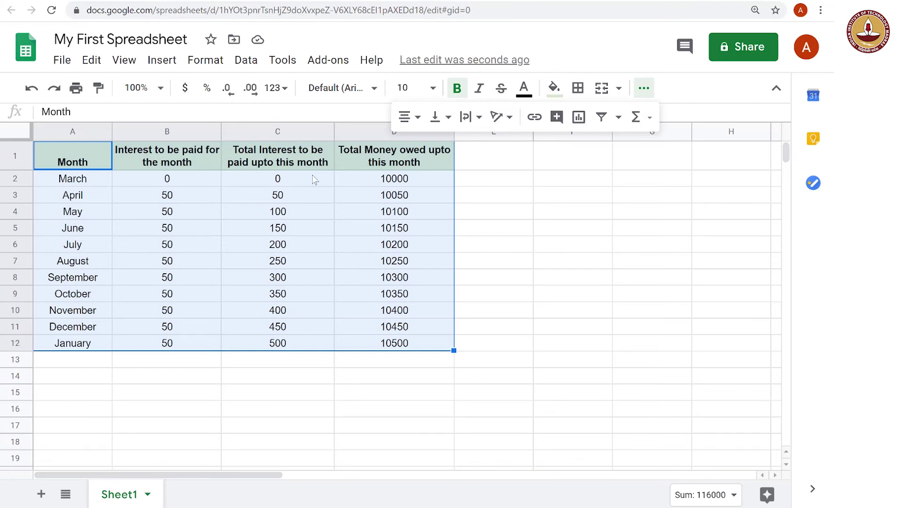
Step: Set vertical alignment to Middle for A1:D12, then deselect and hide the overflow toolbar
{"action": "left_click", "coordinate": [446, 123]}
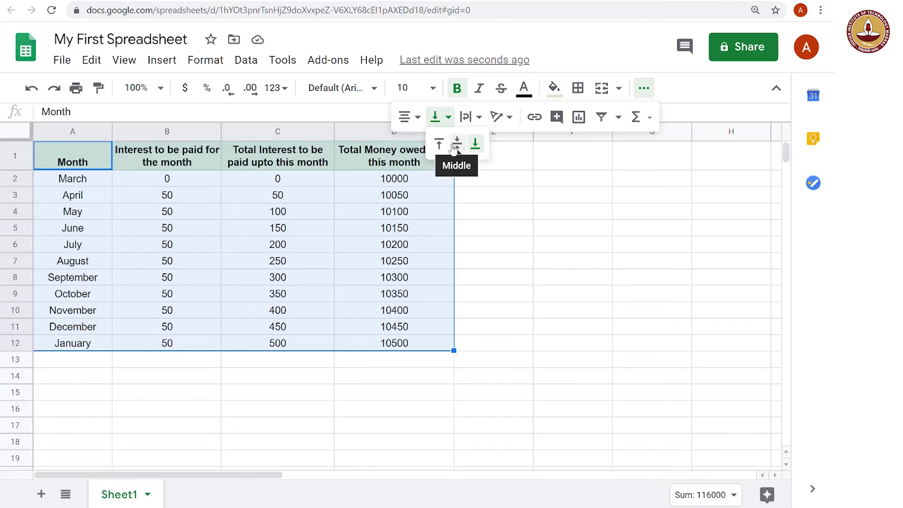
{"action": "left_click", "coordinate": [455, 147]}
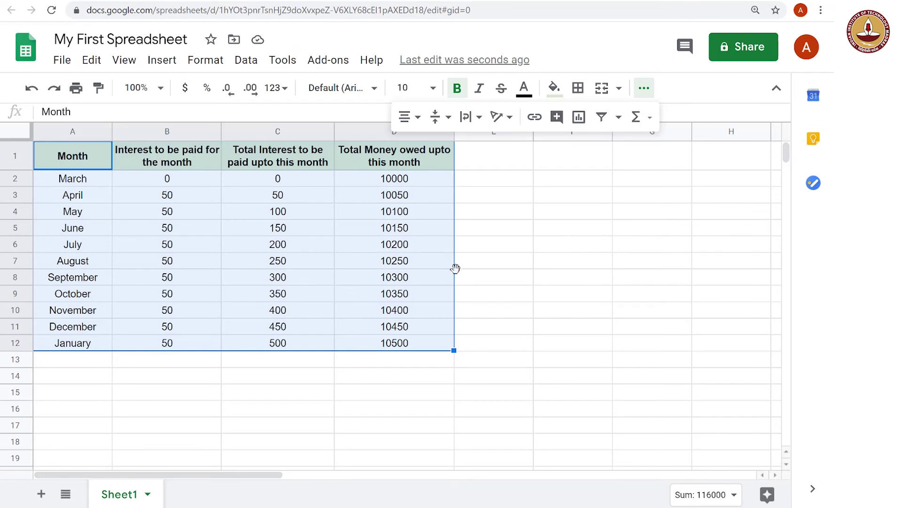
{"action": "left_click", "coordinate": [504, 367]}
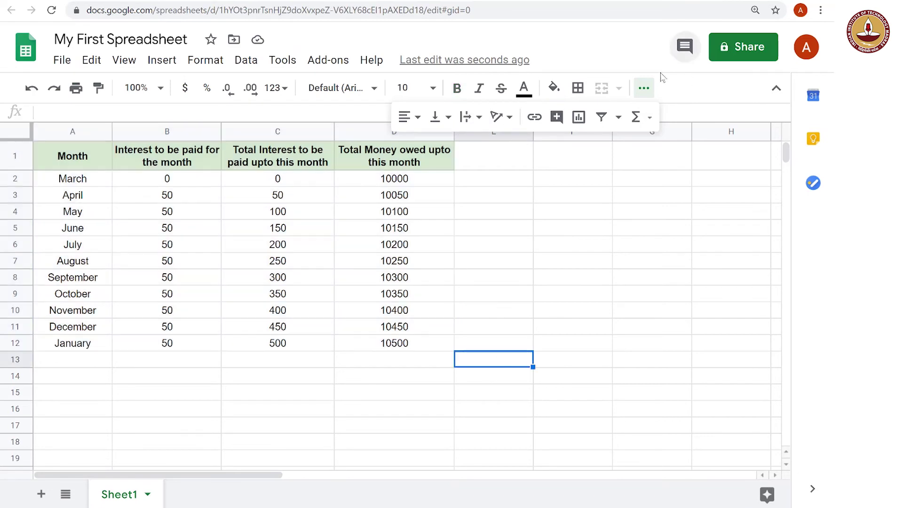
{"action": "left_click", "coordinate": [644, 88]}
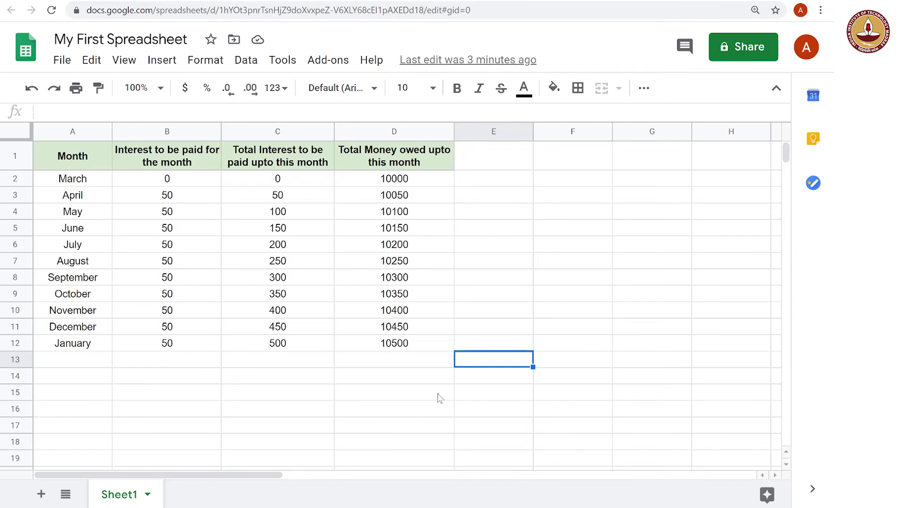
Step: Select the amount range B2:D12
{"action": "left_click", "coordinate": [172, 187]}
{"action": "key", "text": "Right"}
{"action": "key", "text": "Right"}
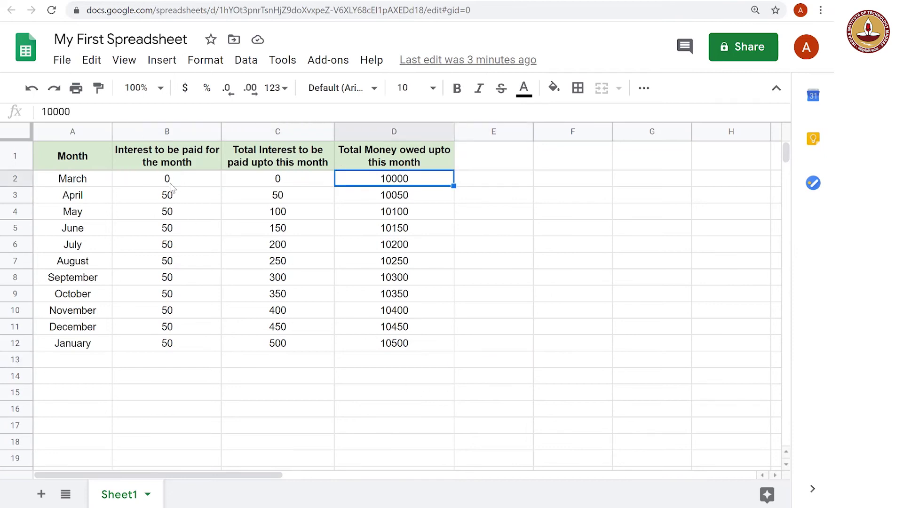
{"action": "key", "text": "Down"}
{"action": "key", "text": "Down"}
{"action": "key", "text": "Left"}
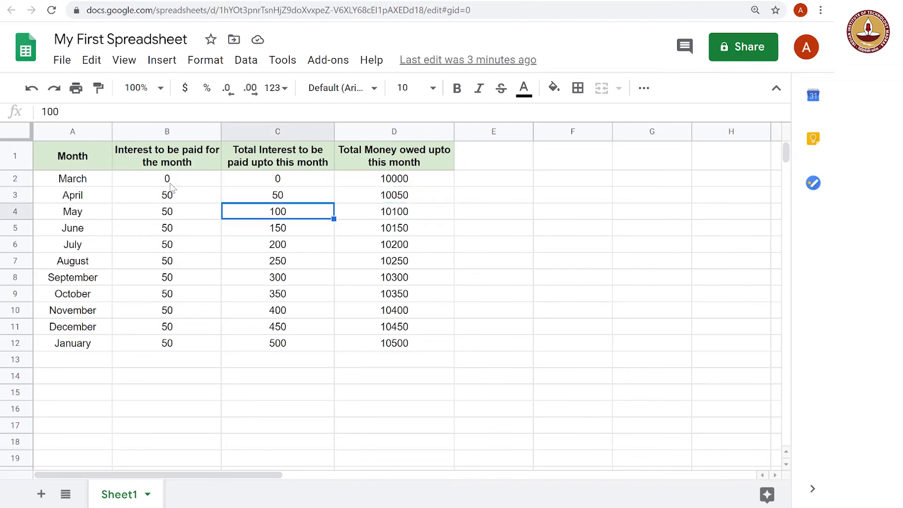
{"action": "key", "text": "Left"}
{"action": "key", "text": "Up"}
{"action": "key", "text": "Up"}
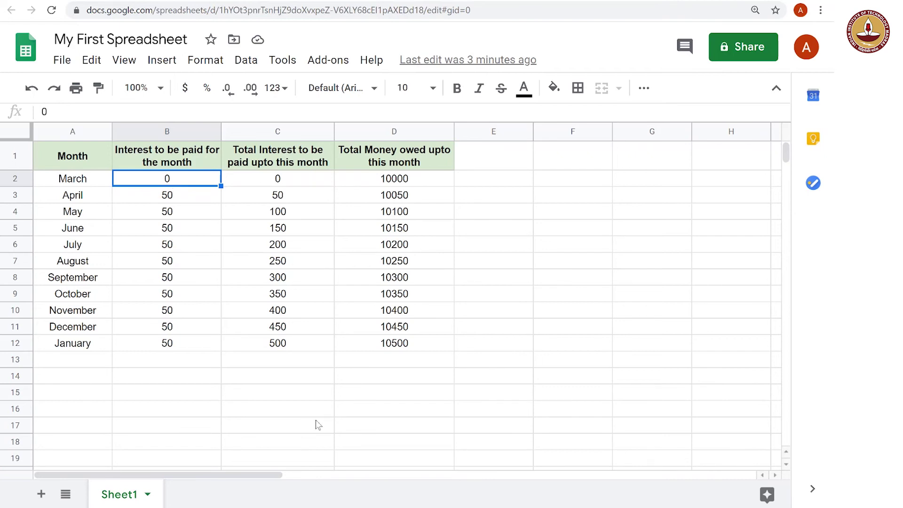
{"action": "key", "text": "shift+Right"}
{"action": "key", "text": "shift+Right"}
{"action": "key", "text": "shift+Down"}
{"action": "key", "text": "shift+Down"}
{"action": "key", "text": "shift+Down"}
{"action": "key", "text": "shift+Down"}
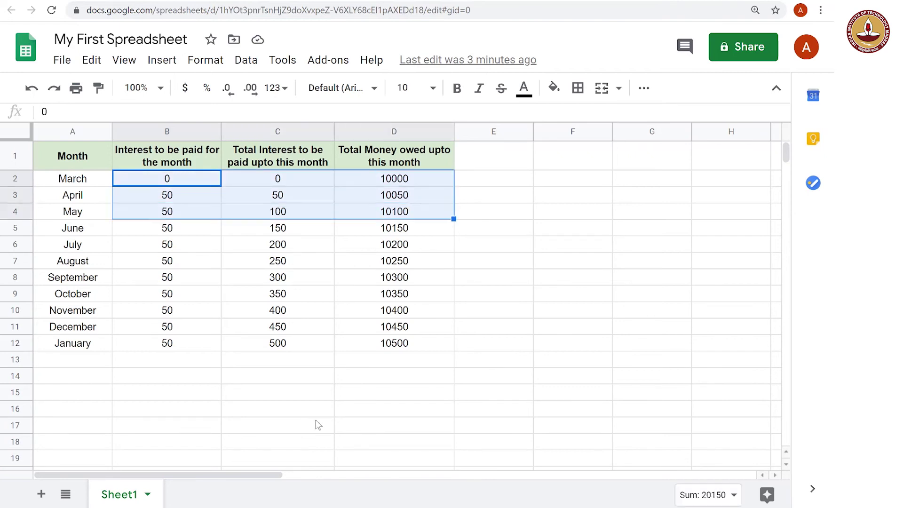
{"action": "key", "text": "shift+Down"}
{"action": "key", "text": "shift+Down"}
{"action": "key", "text": "Left"}
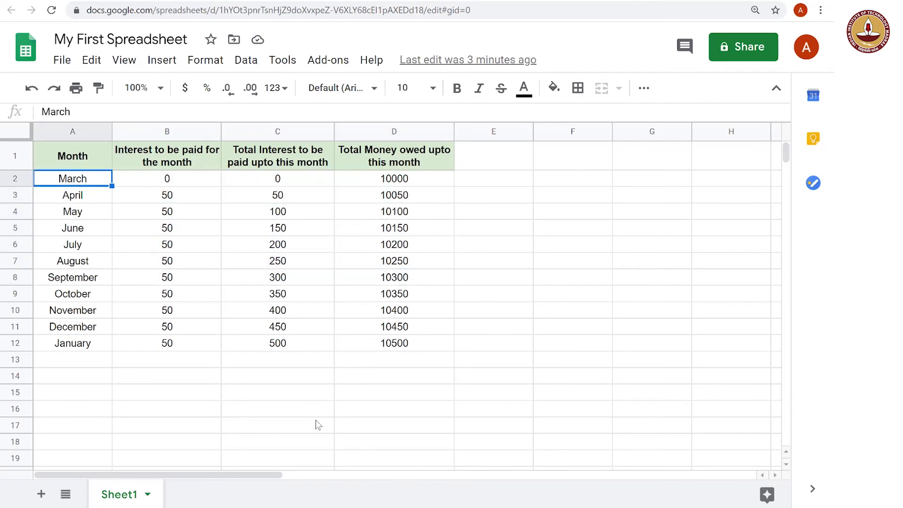
{"action": "key", "text": "Right"}
{"action": "key", "text": "shift+Right"}
{"action": "key", "text": "shift+Right"}
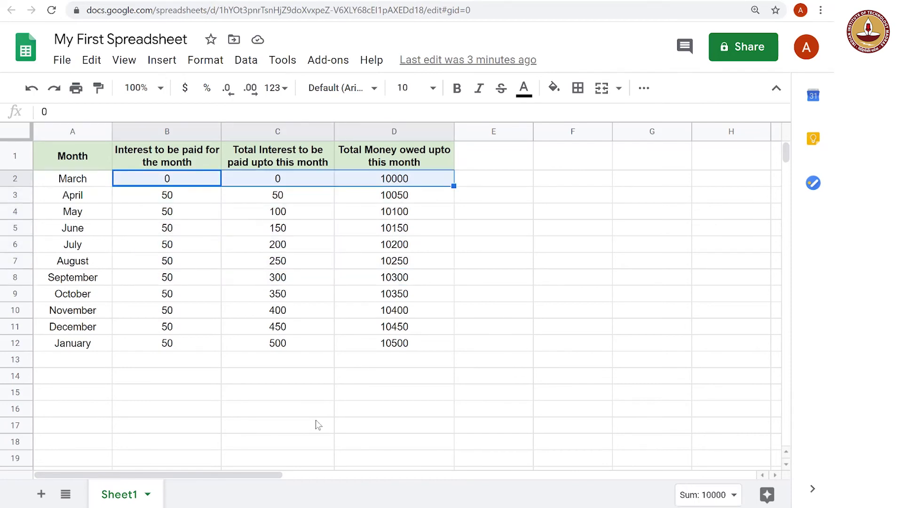
{"action": "key", "text": "shift+Down"}
{"action": "key", "text": "shift+Down"}
{"action": "key", "text": "shift+Down"}
{"action": "key", "text": "shift+Down"}
{"action": "key", "text": "shift+Down"}
{"action": "key", "text": "shift+Down"}
{"action": "key", "text": "shift+Down"}
{"action": "key", "text": "shift+Down"}
{"action": "key", "text": "shift+Down"}
{"action": "key", "text": "shift+Down"}
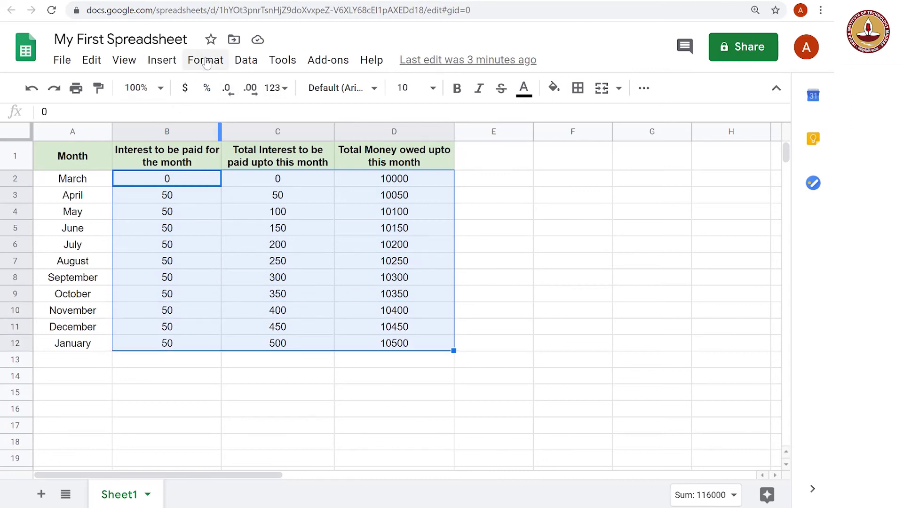
Step: Go to Format > Number > More formats to reach the currency options
{"action": "left_click", "coordinate": [206, 65]}
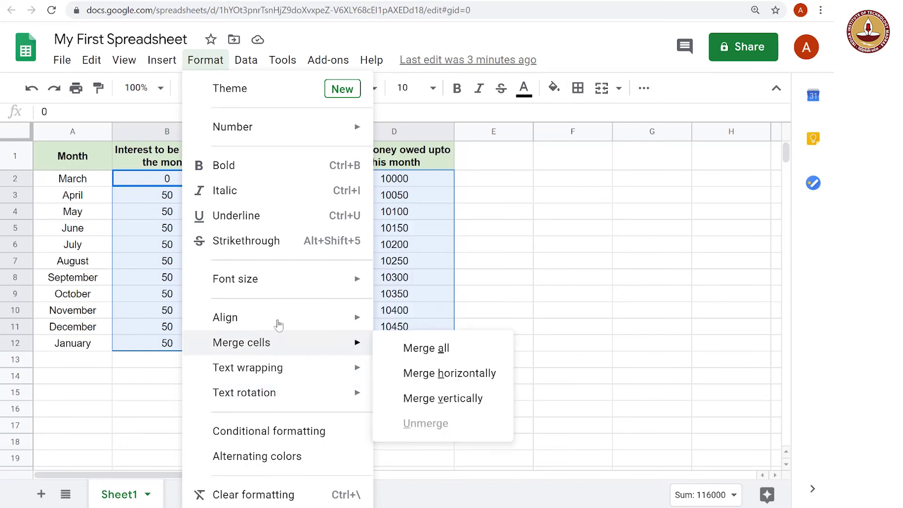
{"action": "mouse_move", "coordinate": [279, 324]}
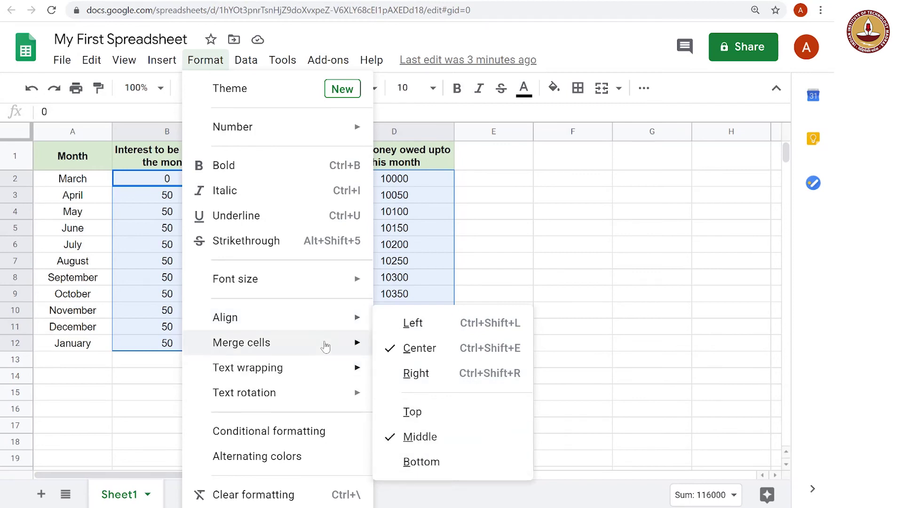
{"action": "mouse_move", "coordinate": [306, 402]}
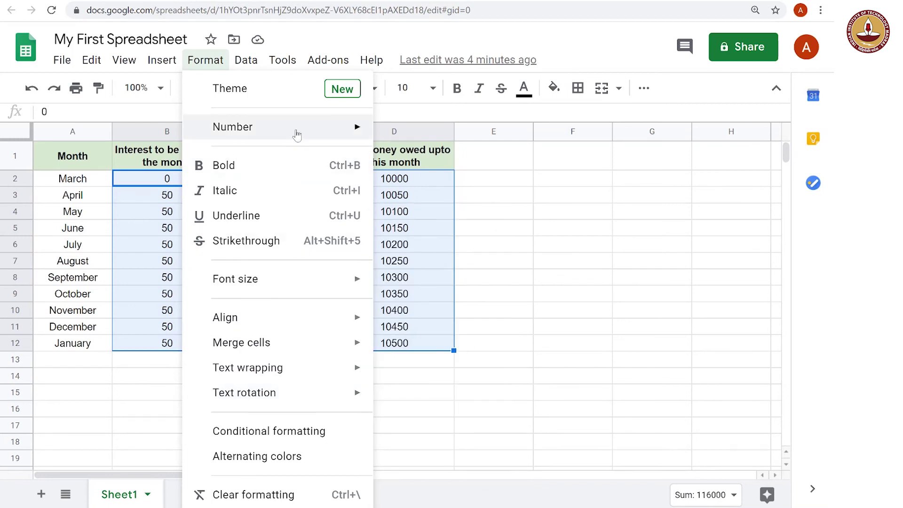
{"action": "mouse_move", "coordinate": [298, 136]}
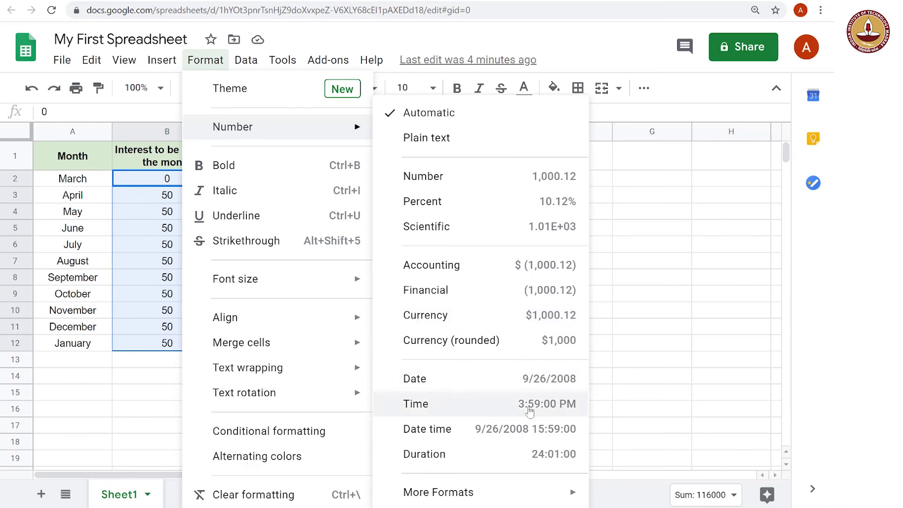
{"action": "mouse_move", "coordinate": [546, 504]}
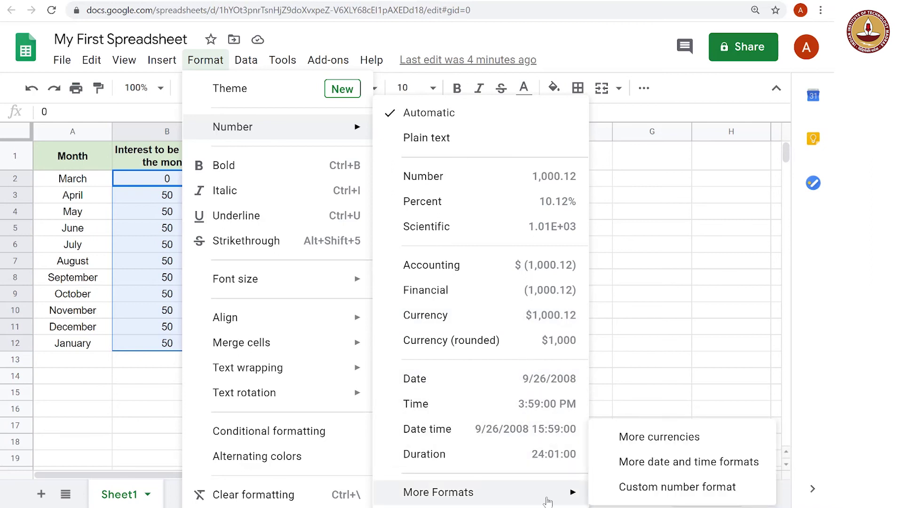
Step: Apply the Indian Rupee currency format with two decimals to B2:D12
{"action": "left_click", "coordinate": [667, 438]}
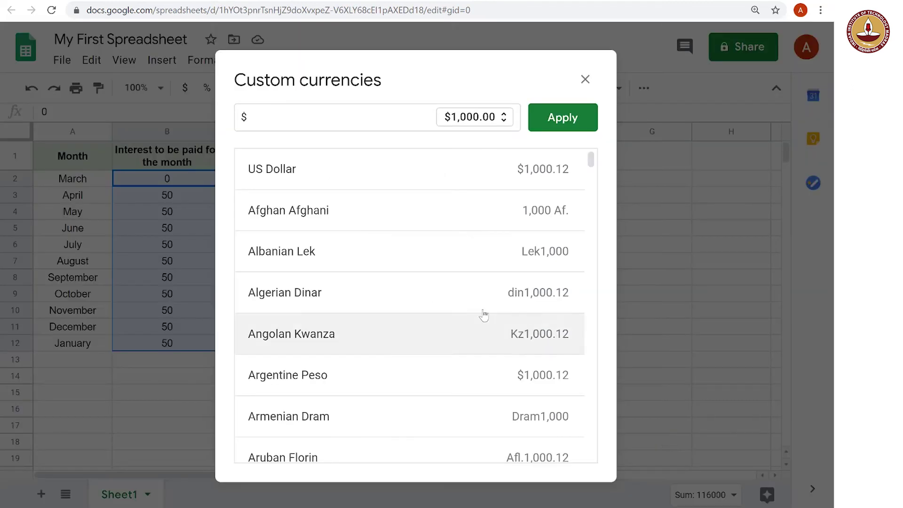
{"action": "scroll", "coordinate": [484, 312], "scroll_direction": "down", "scroll_amount": 3}
{"action": "scroll", "coordinate": [484, 314], "scroll_direction": "down", "scroll_amount": 12}
{"action": "scroll", "coordinate": [483, 315], "scroll_direction": "down", "scroll_amount": 15}
{"action": "scroll", "coordinate": [483, 314], "scroll_direction": "down", "scroll_amount": 5}
{"action": "scroll", "coordinate": [483, 314], "scroll_direction": "down", "scroll_amount": 10}
{"action": "scroll", "coordinate": [484, 314], "scroll_direction": "down", "scroll_amount": 7}
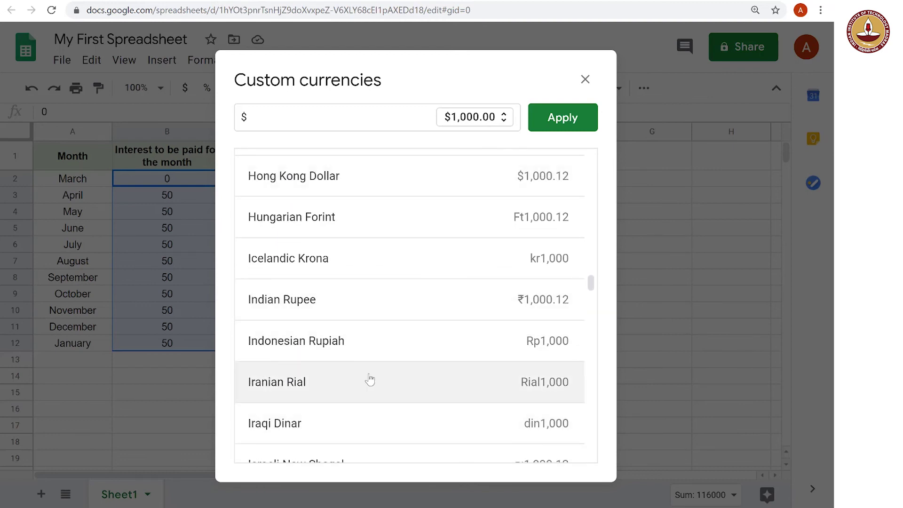
{"action": "scroll", "coordinate": [369, 377], "scroll_direction": "down", "scroll_amount": 1}
{"action": "left_click", "coordinate": [300, 288]}
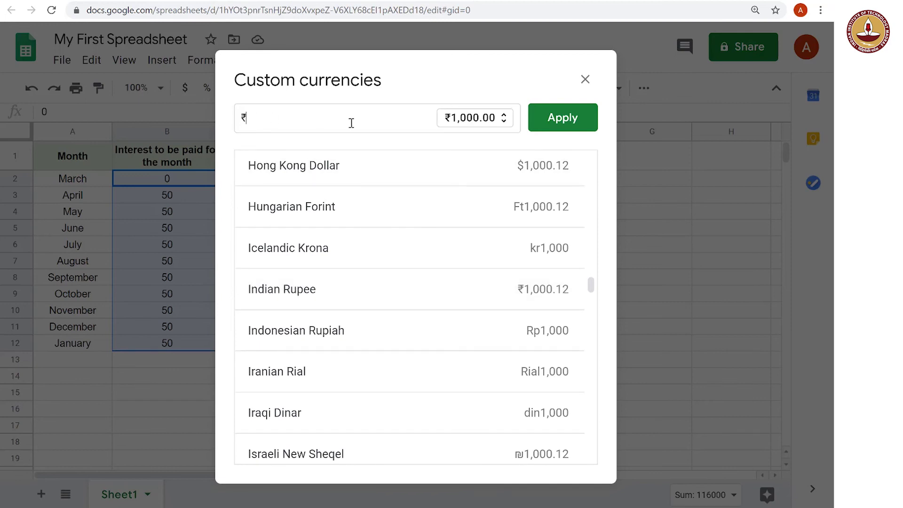
{"action": "left_click", "coordinate": [577, 119]}
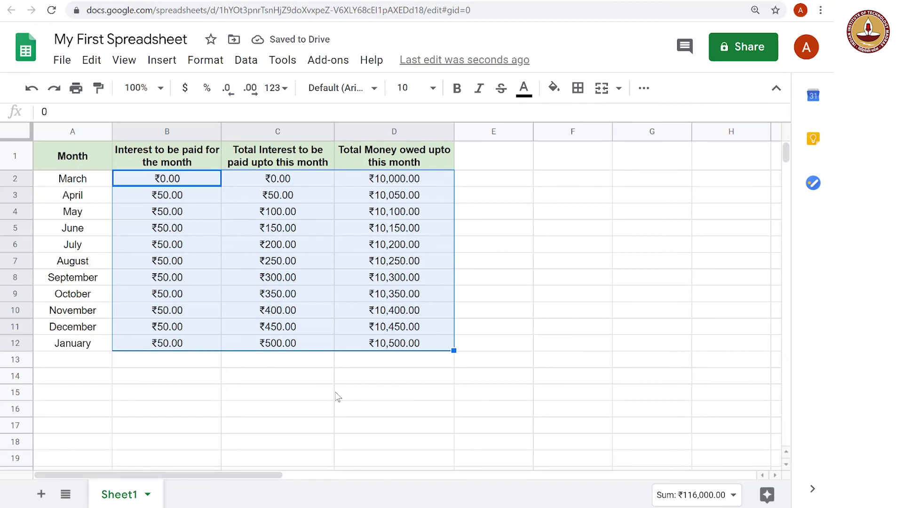
{"action": "left_click", "coordinate": [333, 393]}
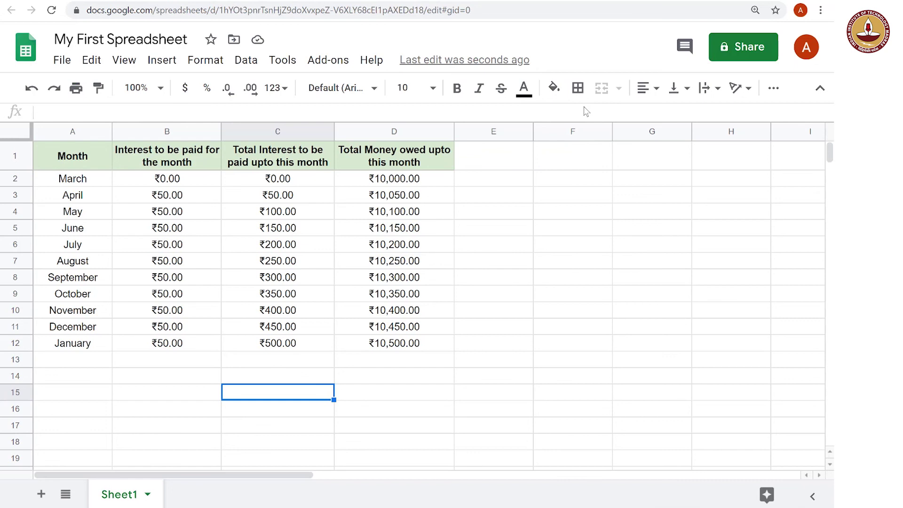
{"action": "left_click", "coordinate": [203, 61]}
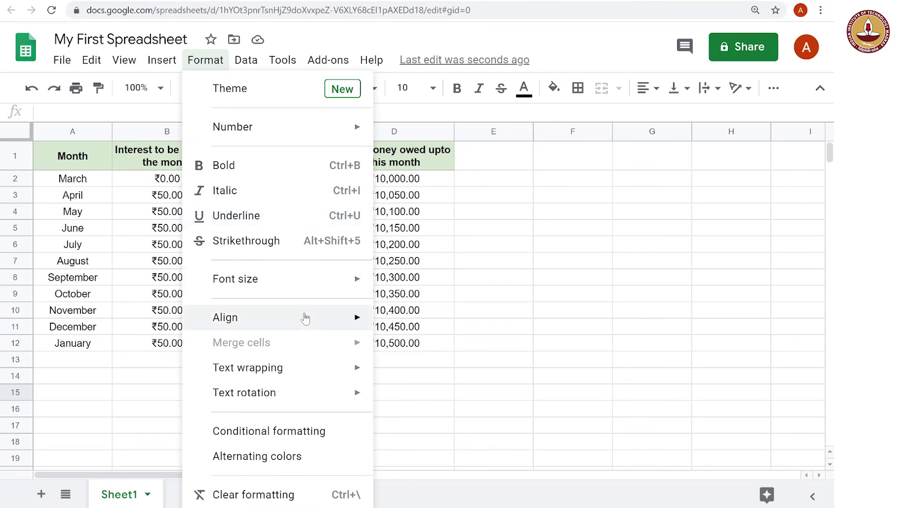
{"action": "mouse_move", "coordinate": [305, 317]}
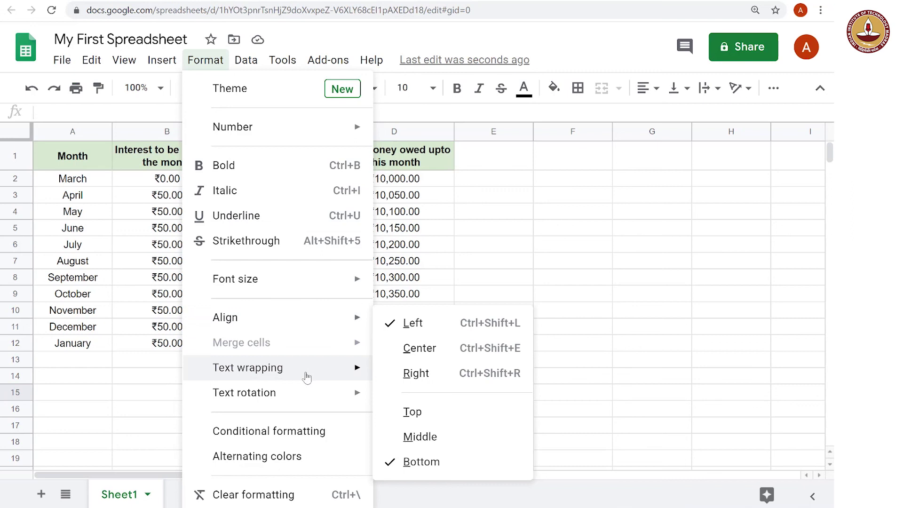
{"action": "mouse_move", "coordinate": [313, 399]}
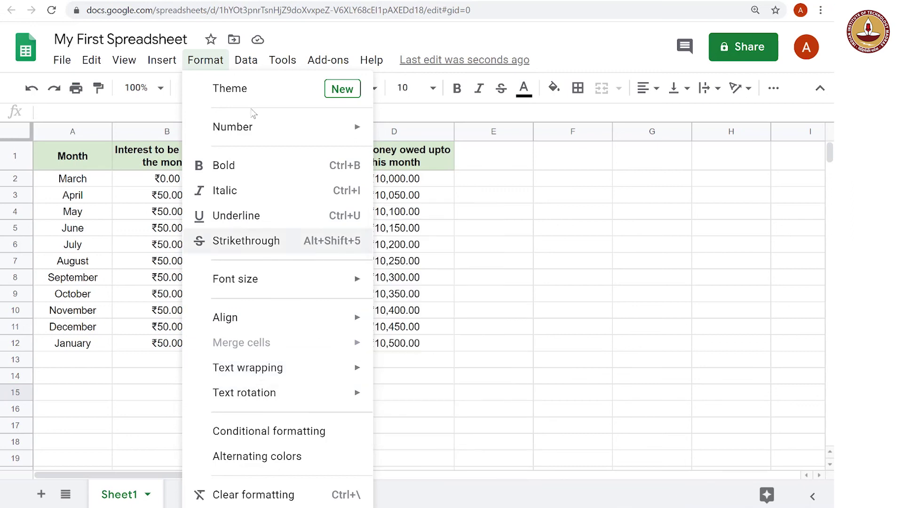
{"action": "mouse_move", "coordinate": [246, 60]}
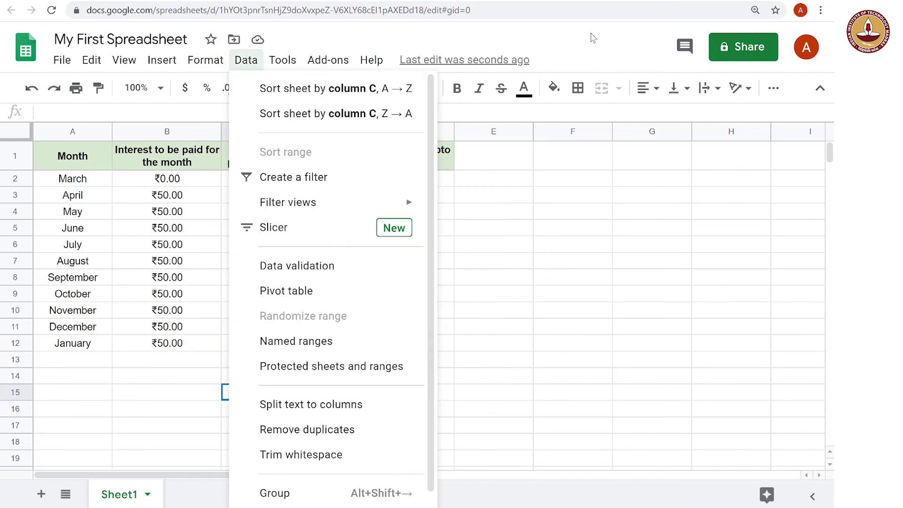
{"action": "key", "text": "Escape"}
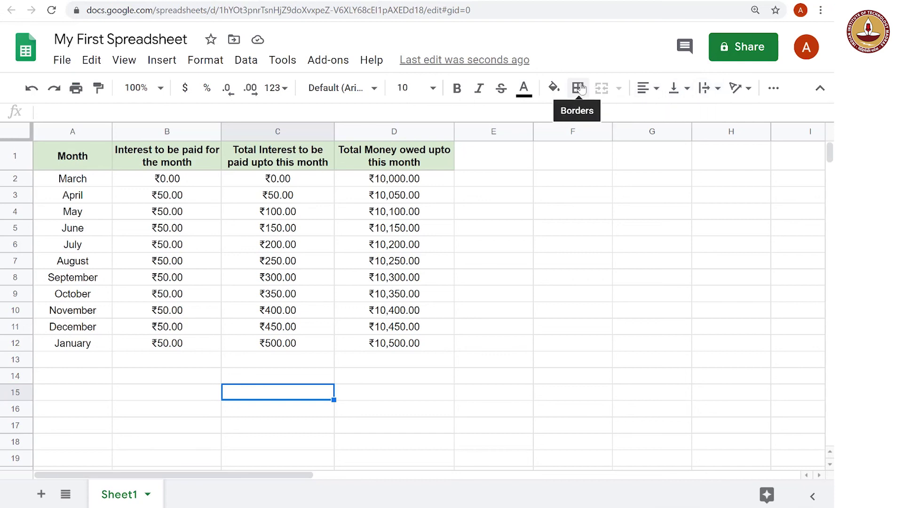
{"action": "left_click", "coordinate": [523, 89]}
{"action": "left_click", "coordinate": [522, 89]}
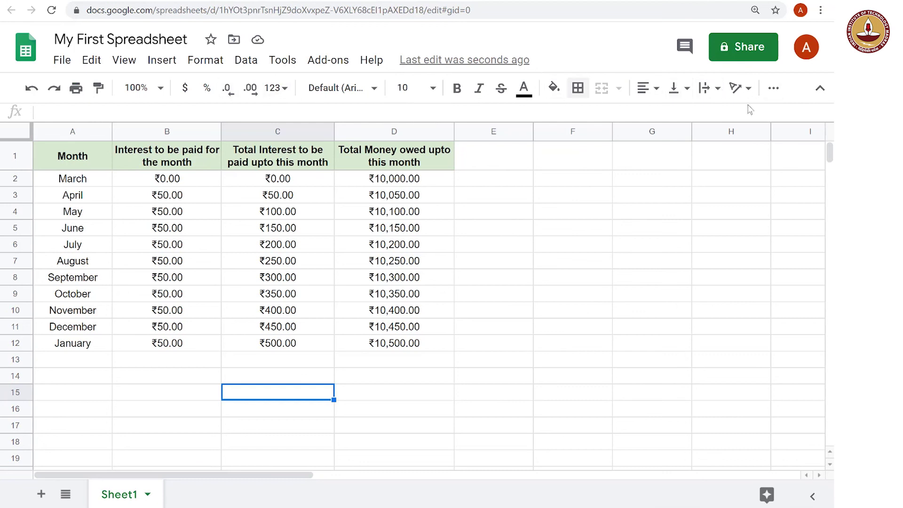
{"action": "left_click", "coordinate": [774, 90]}
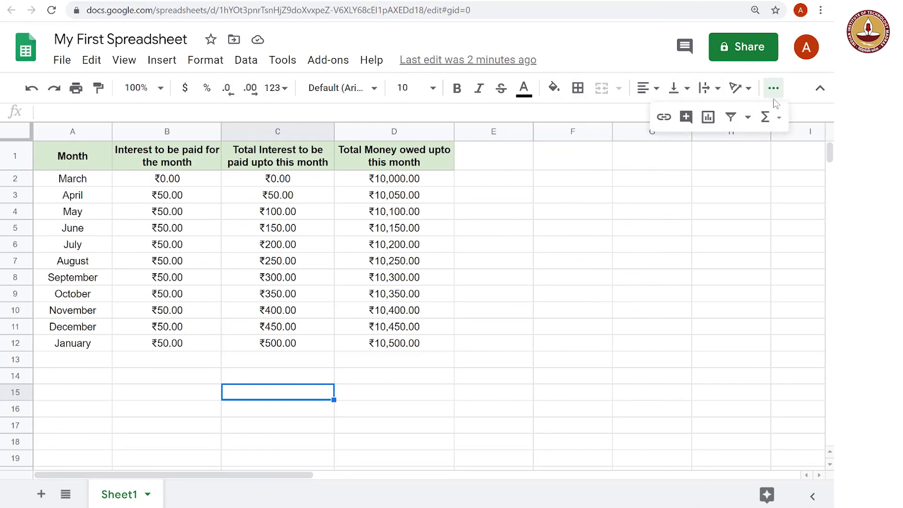